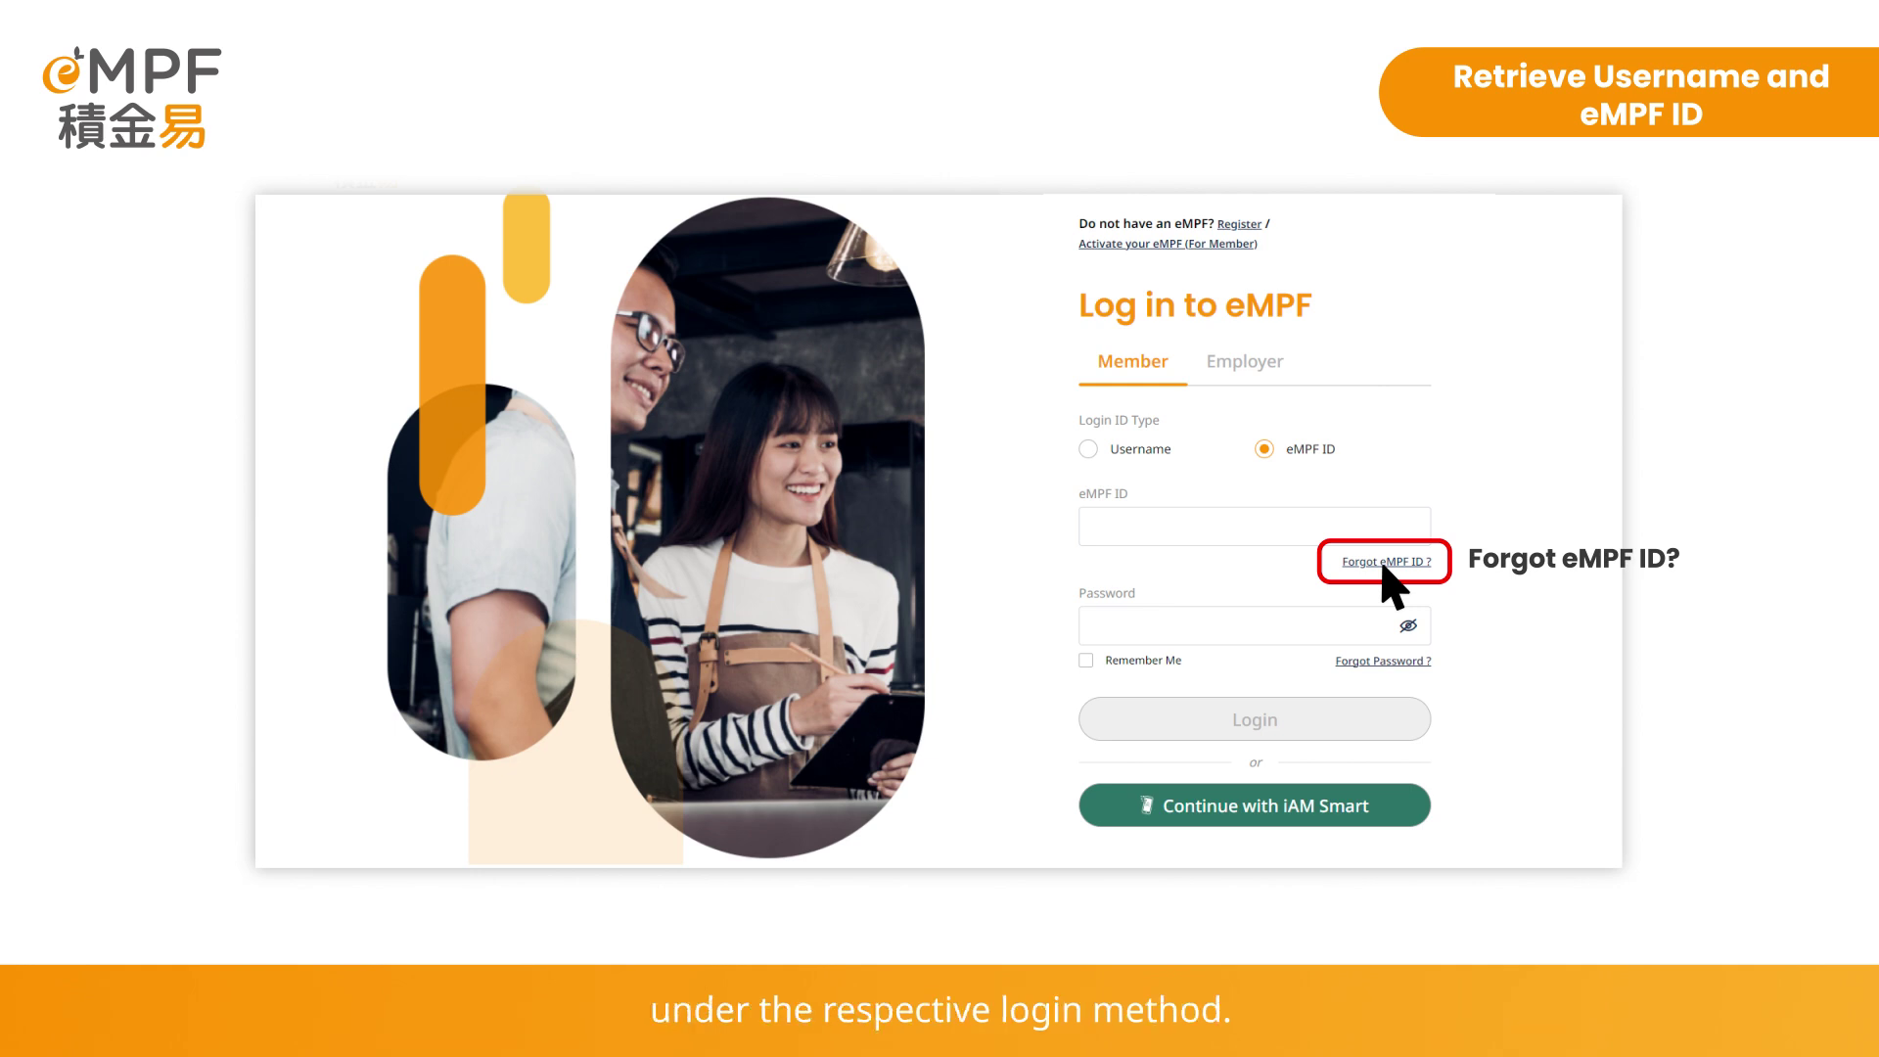
Start Forgot eMPF ID, preview iAM Smart verification, then choose Two-factor Authentication instead
{"action": "left_click", "coordinate": [1384, 565]}
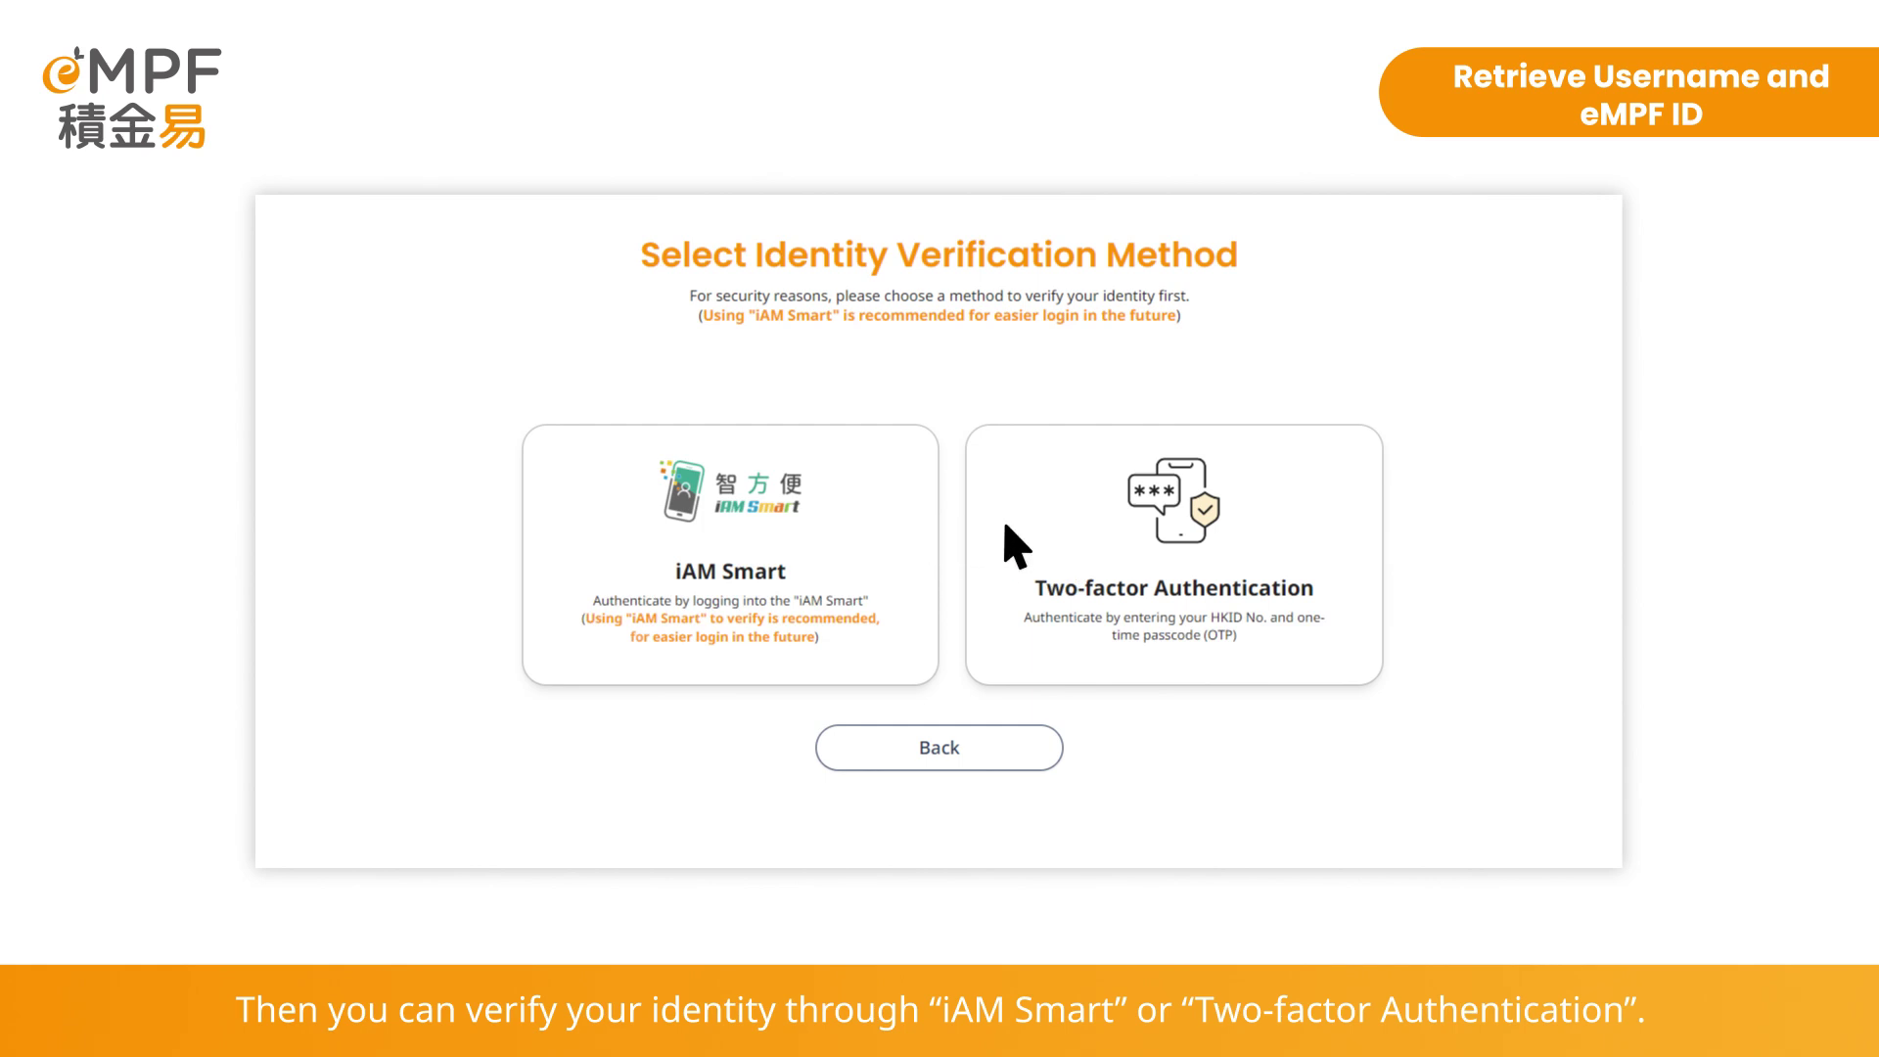
{"action": "left_click", "coordinate": [880, 528]}
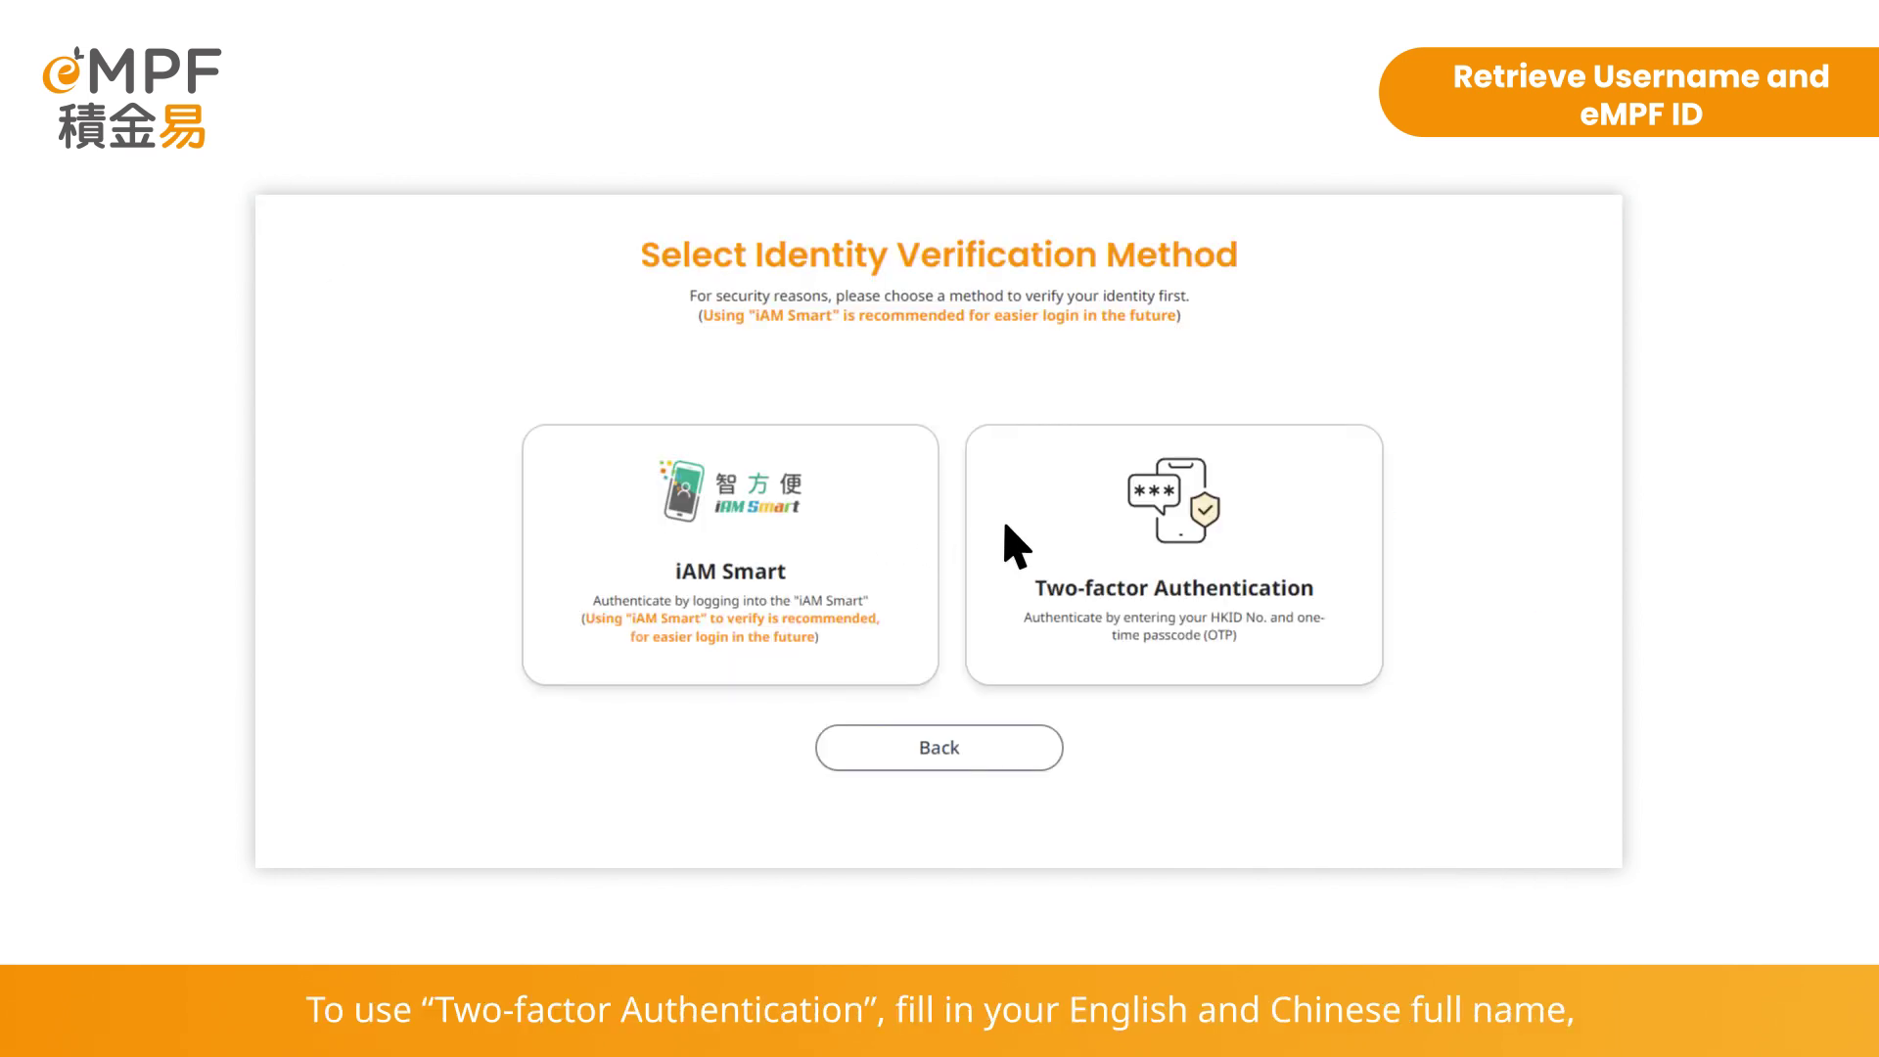
{"action": "left_click", "coordinate": [1018, 545]}
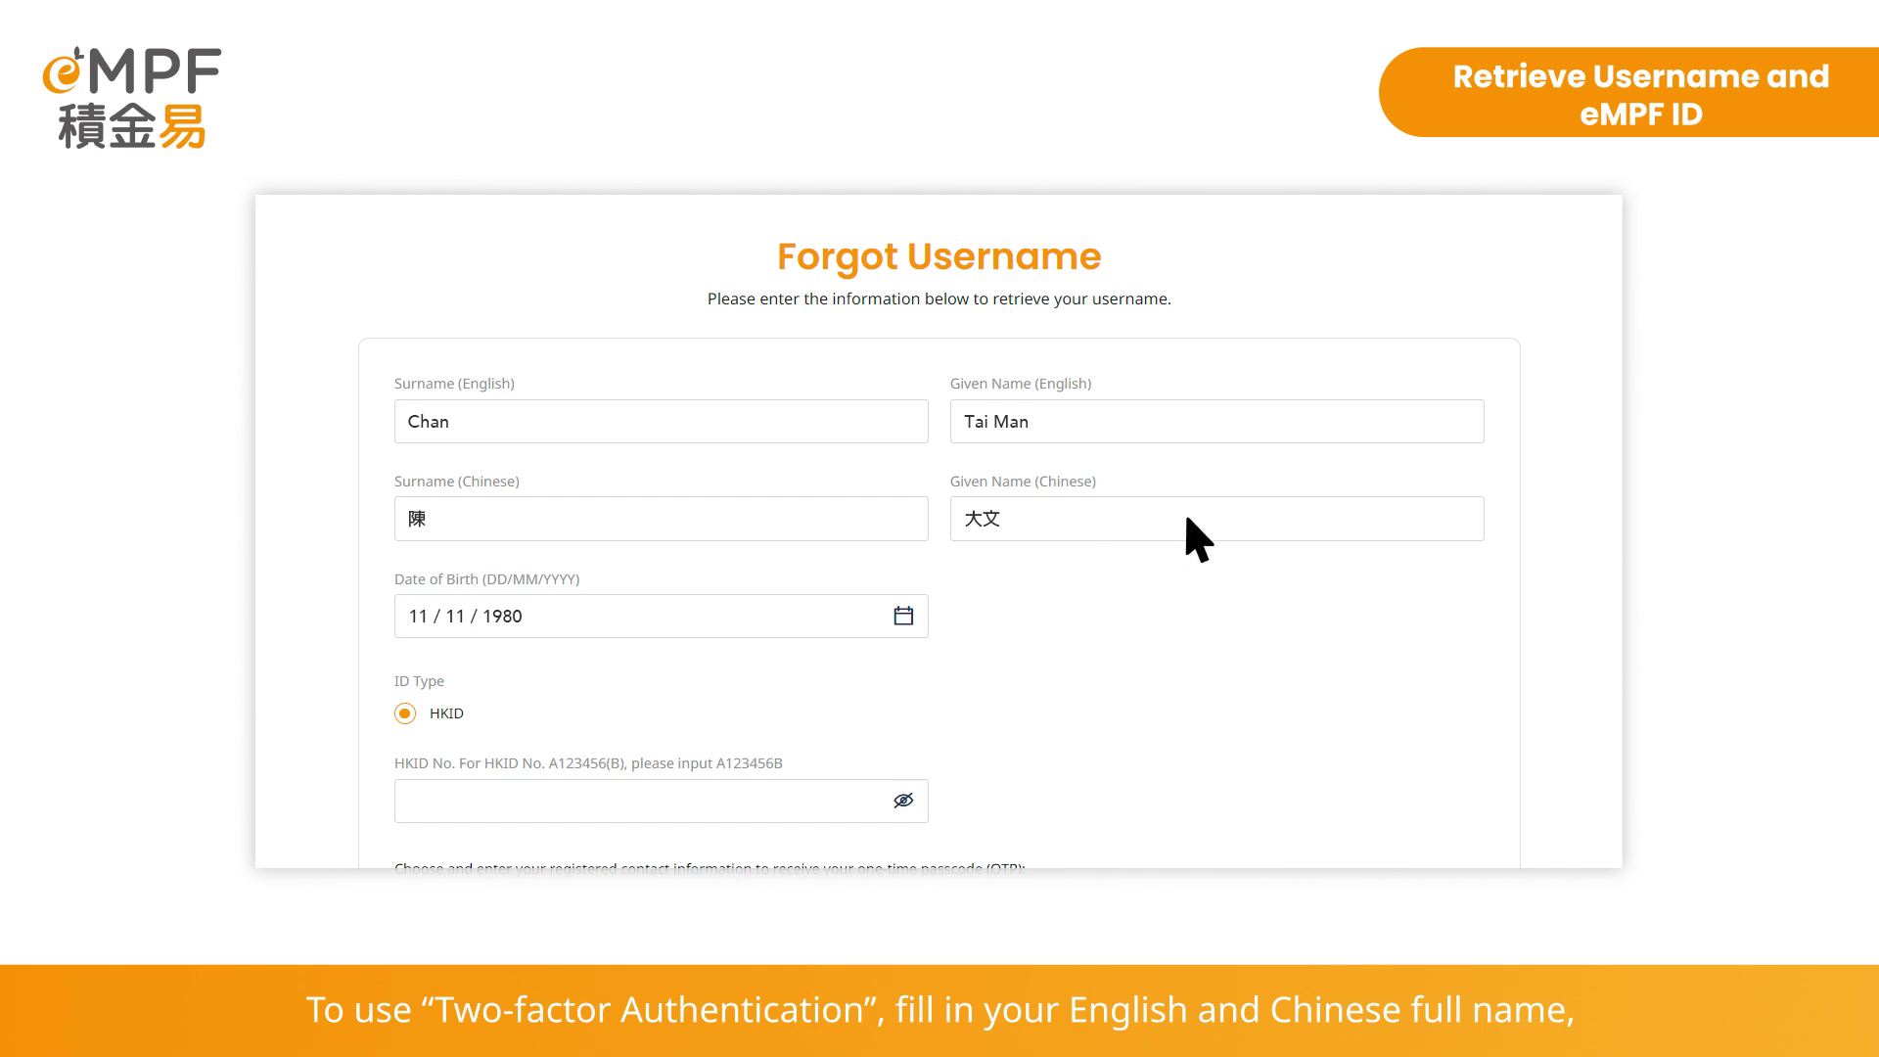
Enter the member's HKID number and registered email, then request a one-time passcode
{"action": "scroll", "coordinate": [856, 641], "scroll_direction": "down", "scroll_amount": 1}
{"action": "type", "text": "A123456B"}
{"action": "scroll", "coordinate": [832, 548], "scroll_direction": "down", "scroll_amount": 3}
{"action": "type", "text": "chantaiman@abc.com"}
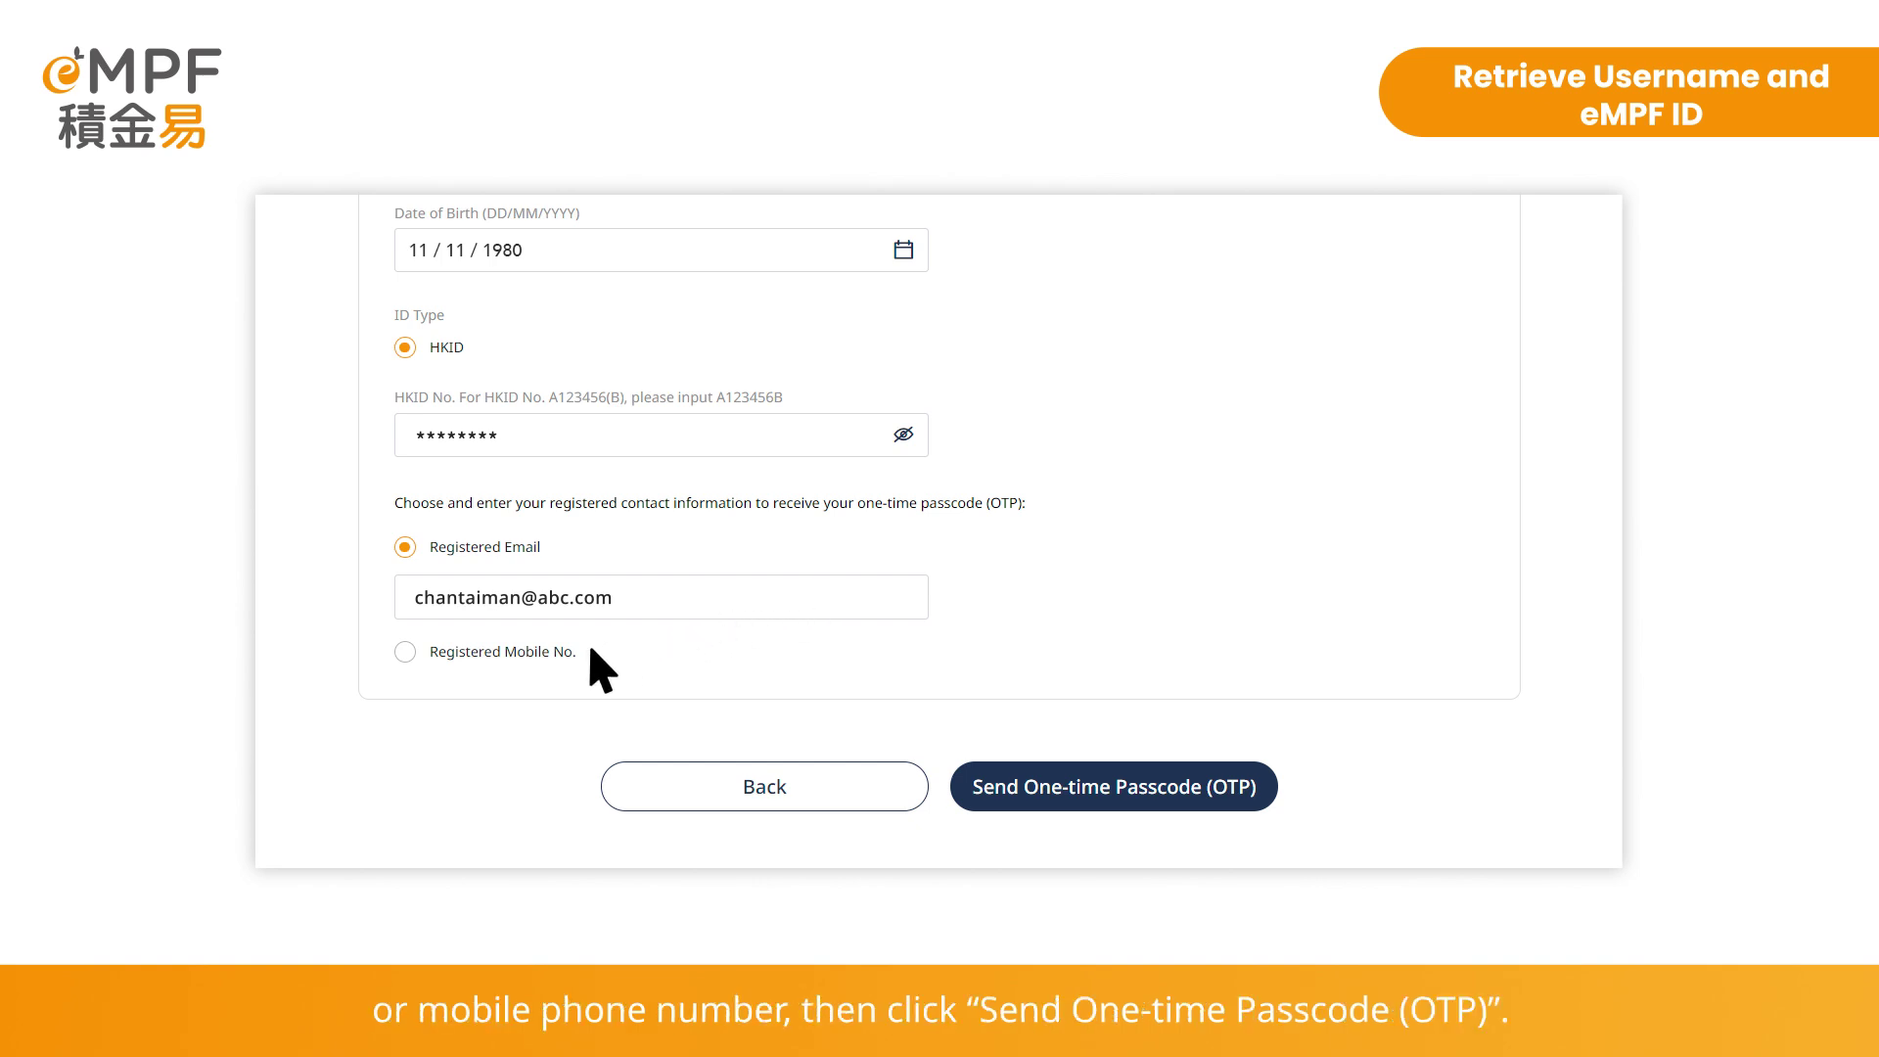
{"action": "left_click", "coordinate": [1158, 792]}
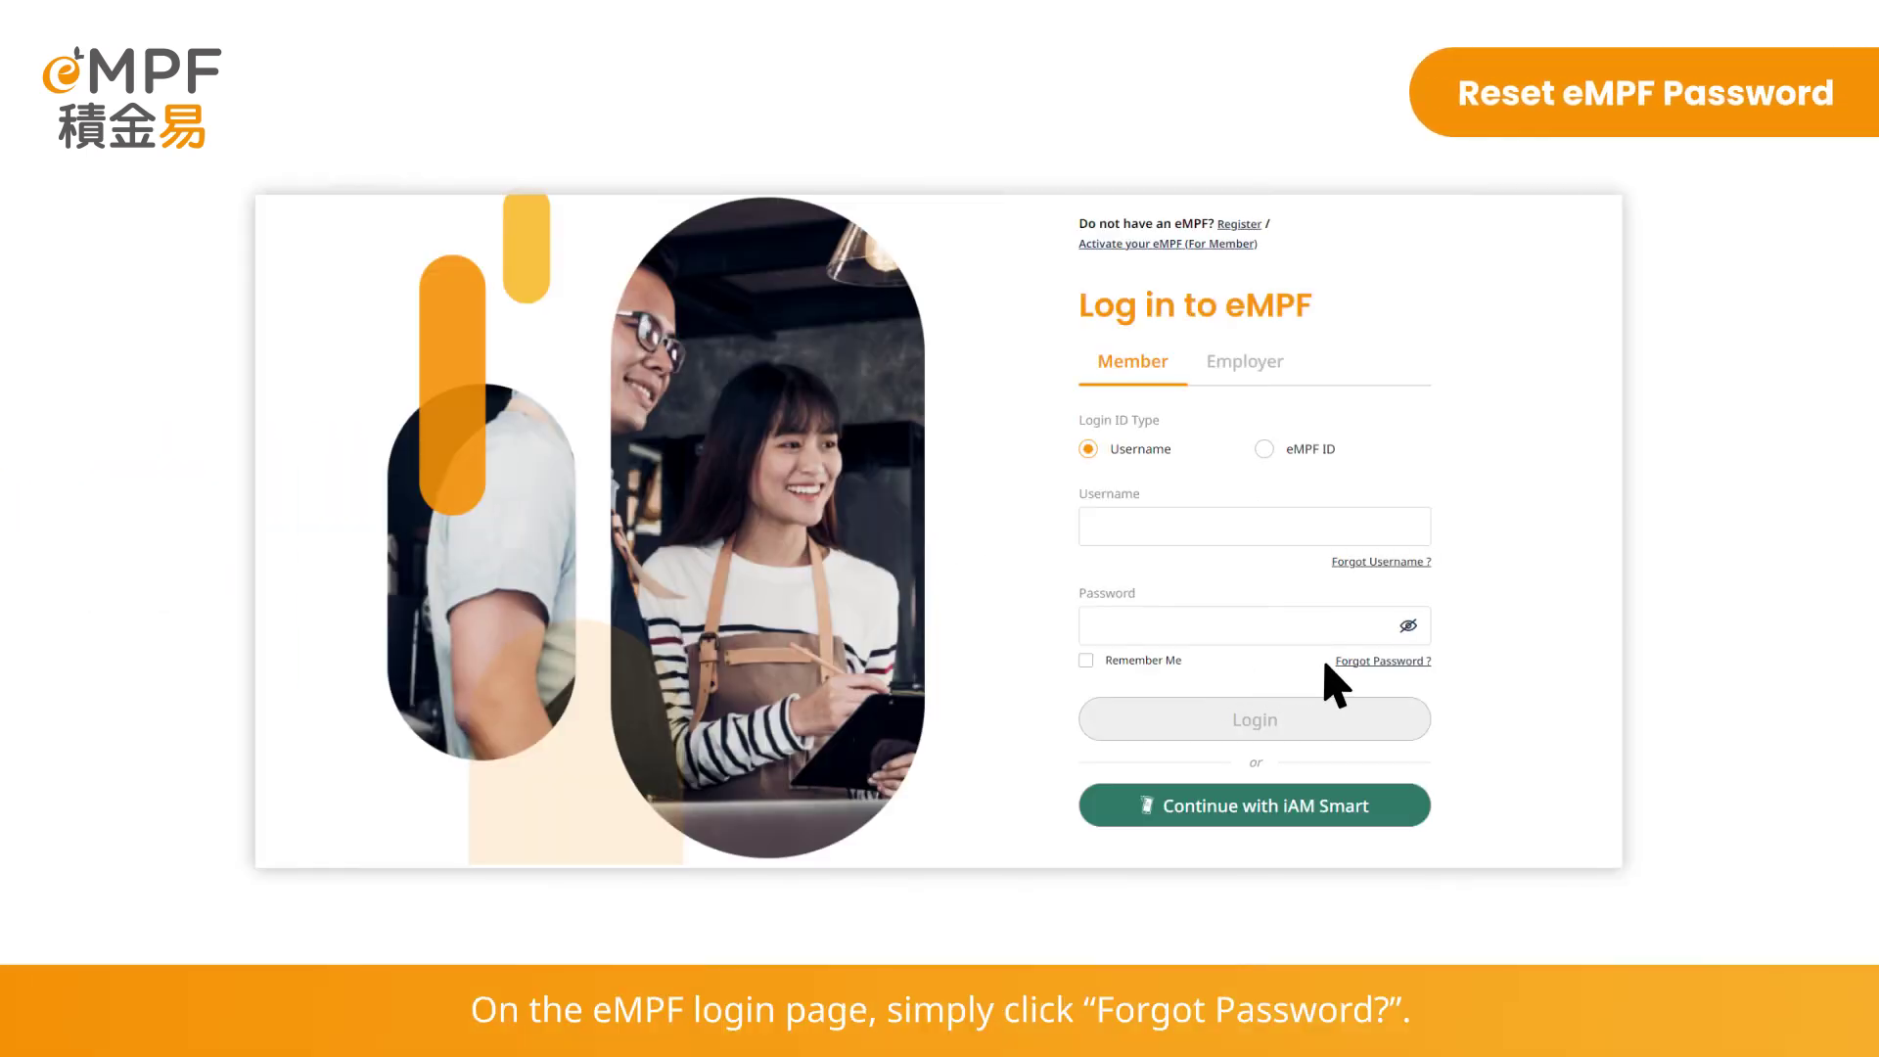
Start the forgotten-password reset and view the iAM Smart verification option
{"action": "left_click", "coordinate": [1393, 663]}
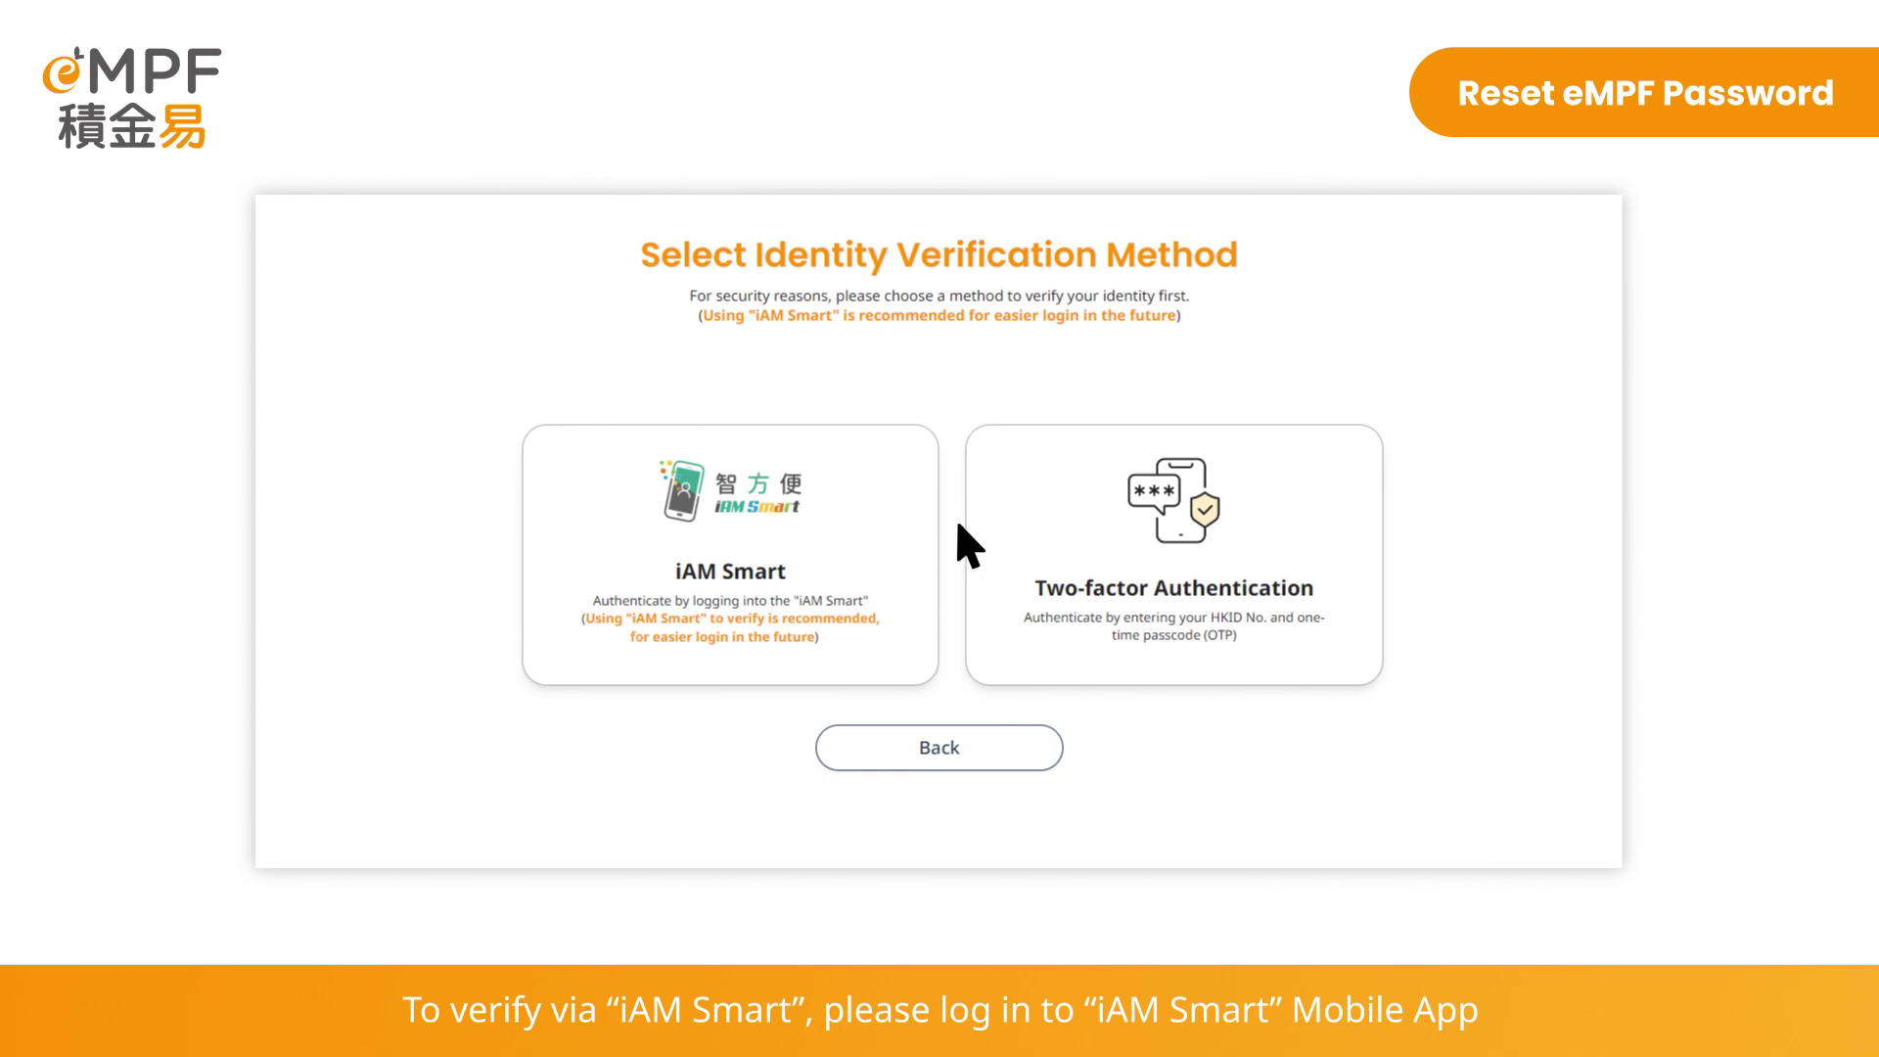
{"action": "left_click", "coordinate": [885, 529]}
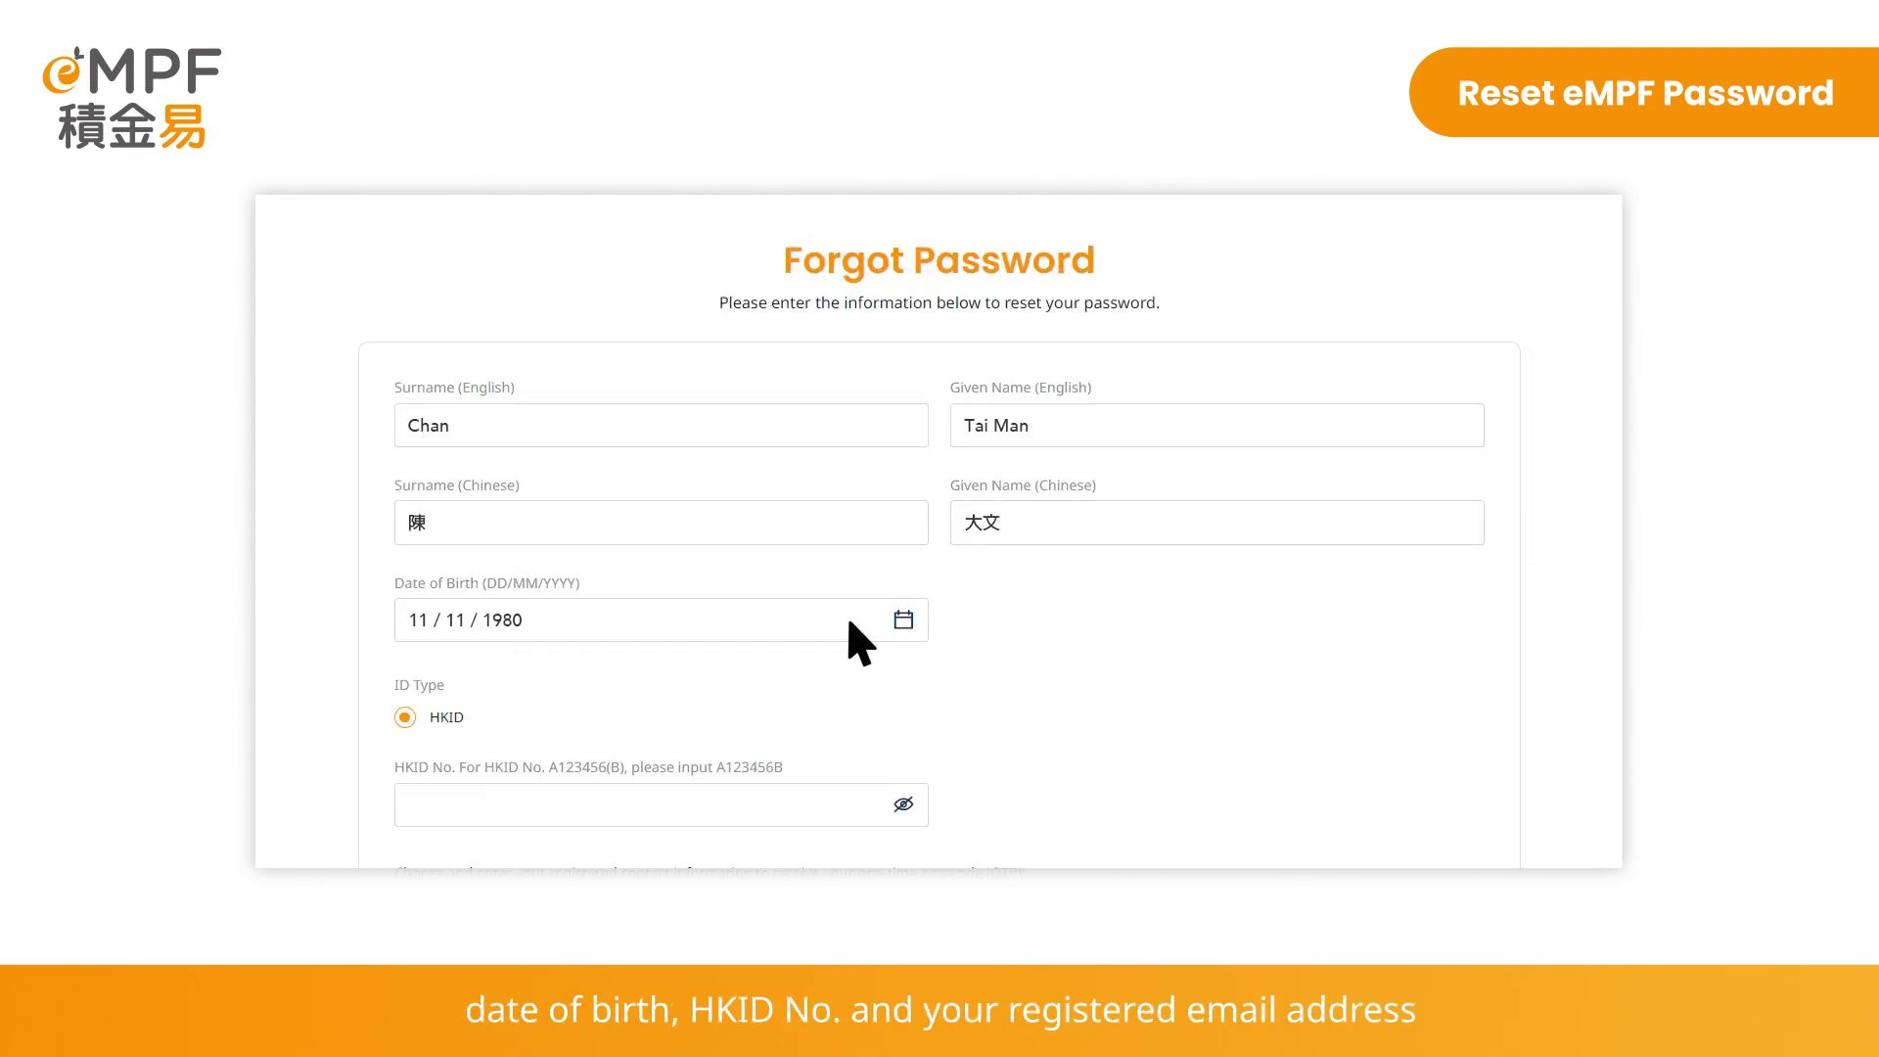
Fill in the HKID number and registered email, then request a one-time passcode
{"action": "scroll", "coordinate": [848, 622], "scroll_direction": "down", "scroll_amount": 4}
{"action": "left_click", "coordinate": [789, 447]}
{"action": "type", "text": "****"}
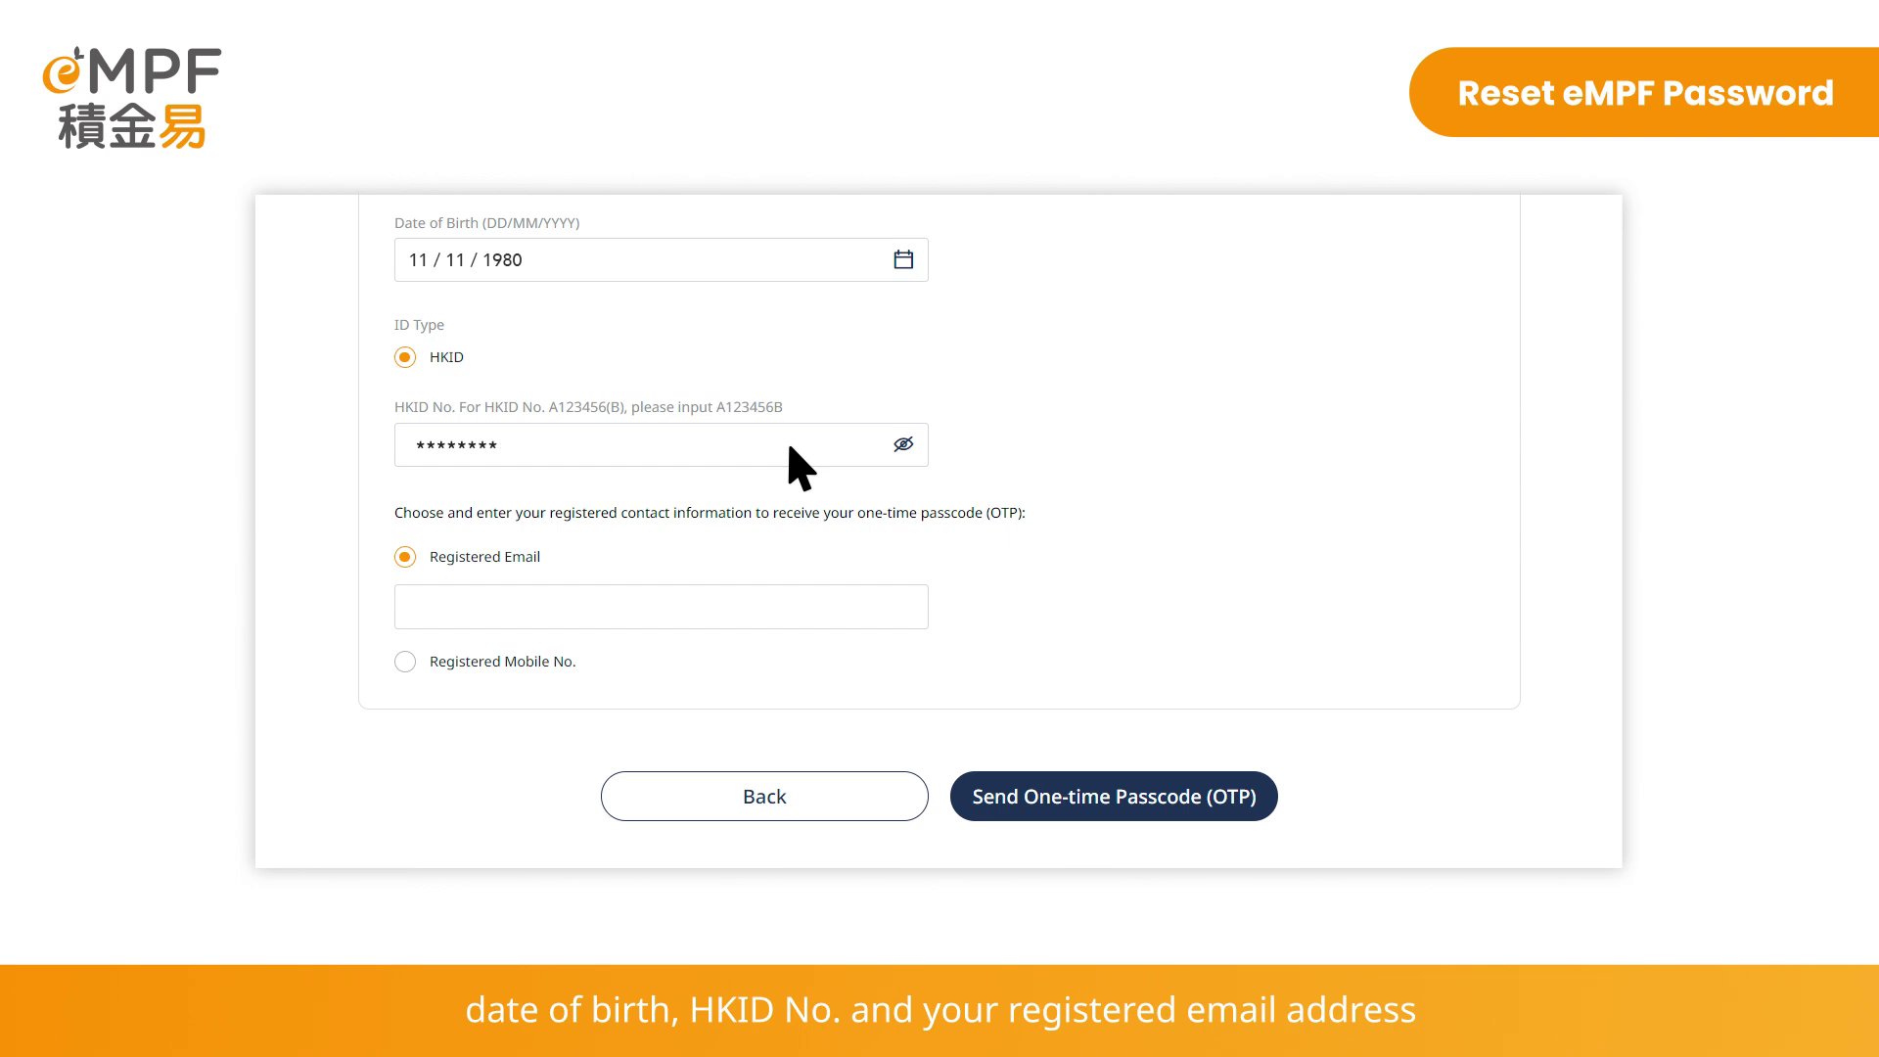
{"action": "type", "text": "chantaiman@abc.com"}
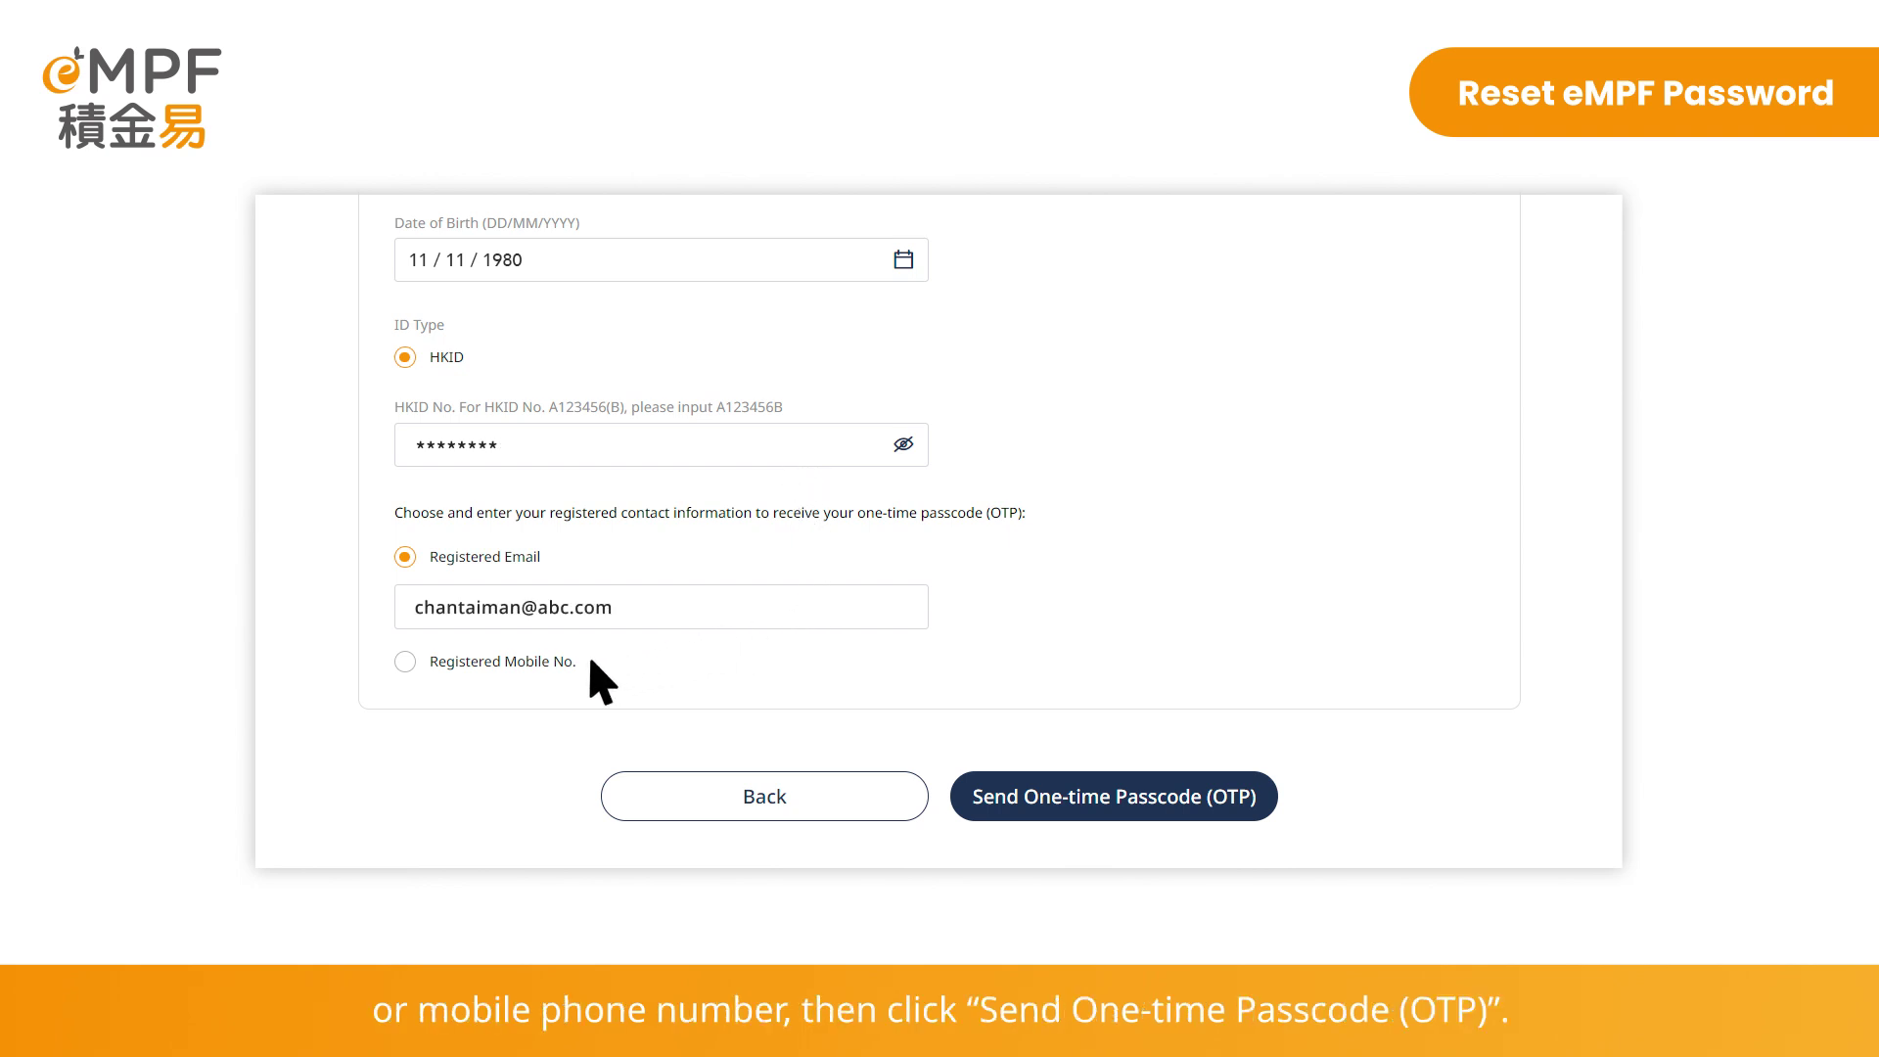
{"action": "left_click", "coordinate": [1167, 811]}
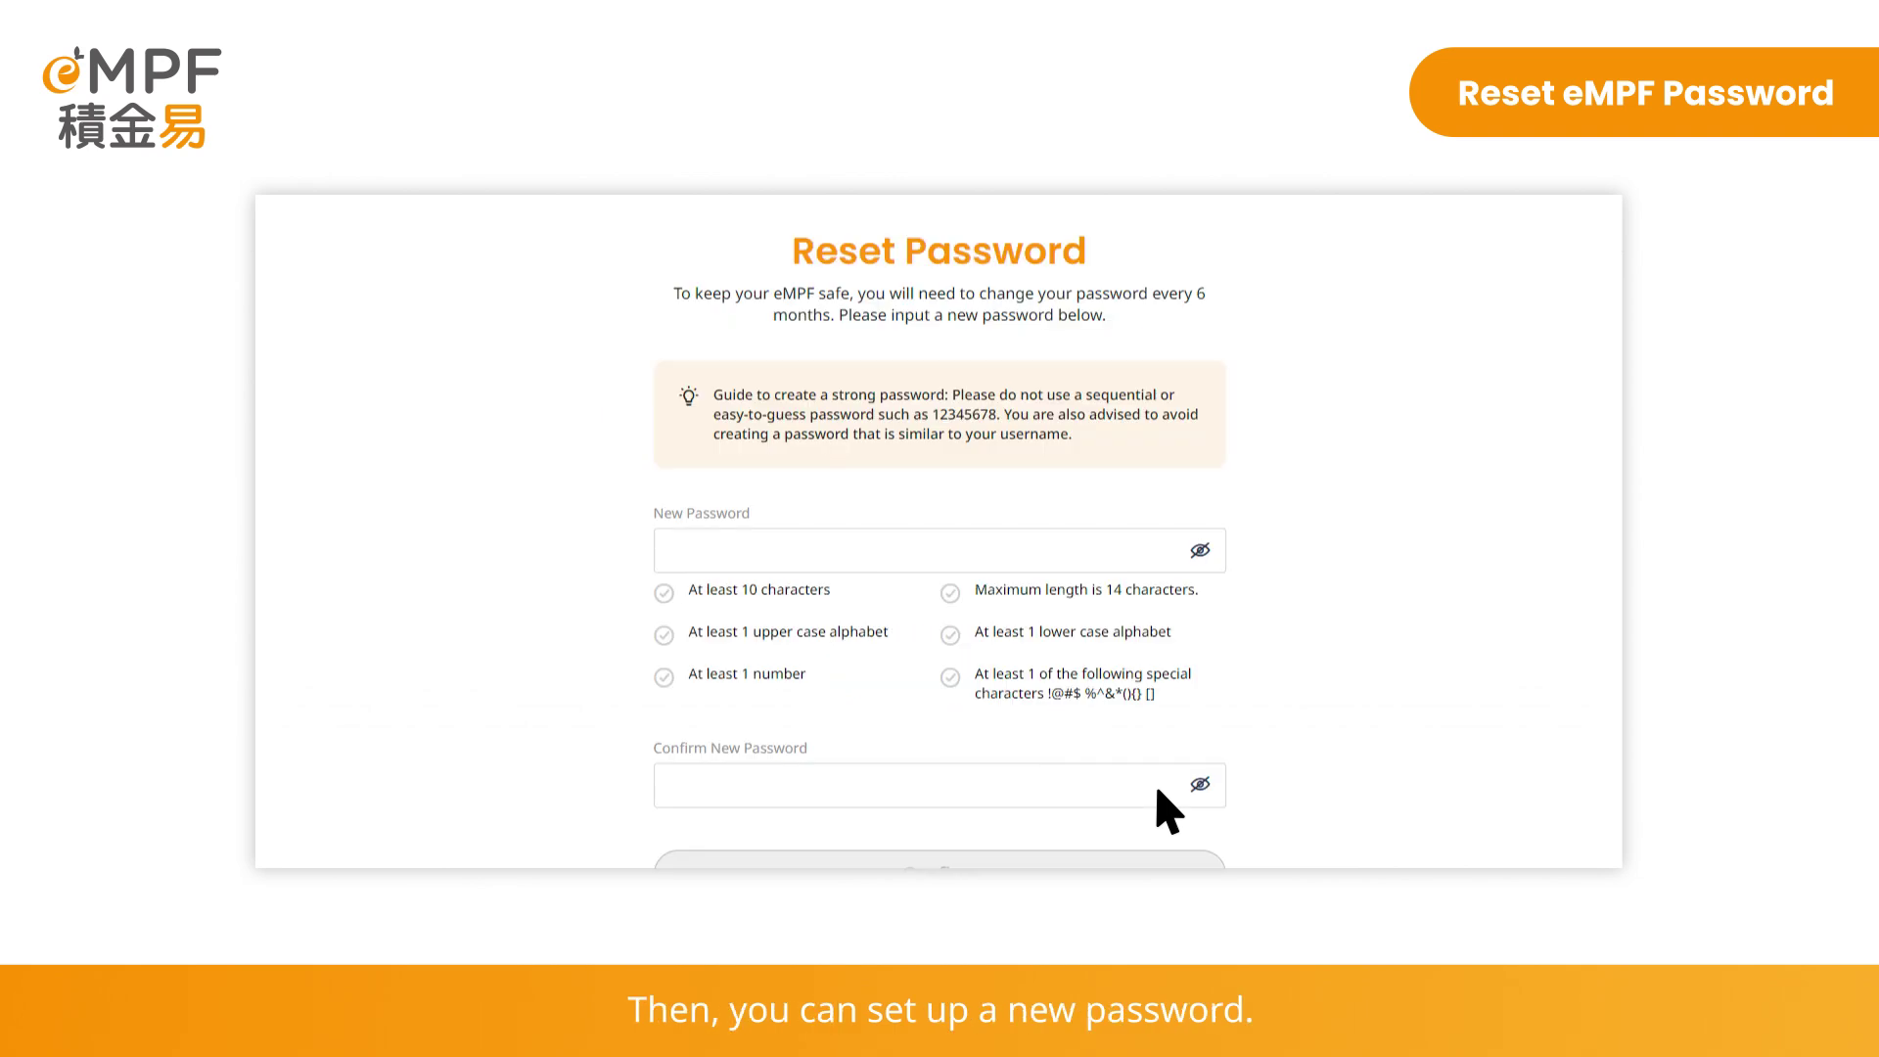
Confirm the new password entered in both password fields
{"action": "scroll", "coordinate": [1167, 810], "scroll_direction": "down", "scroll_amount": 1}
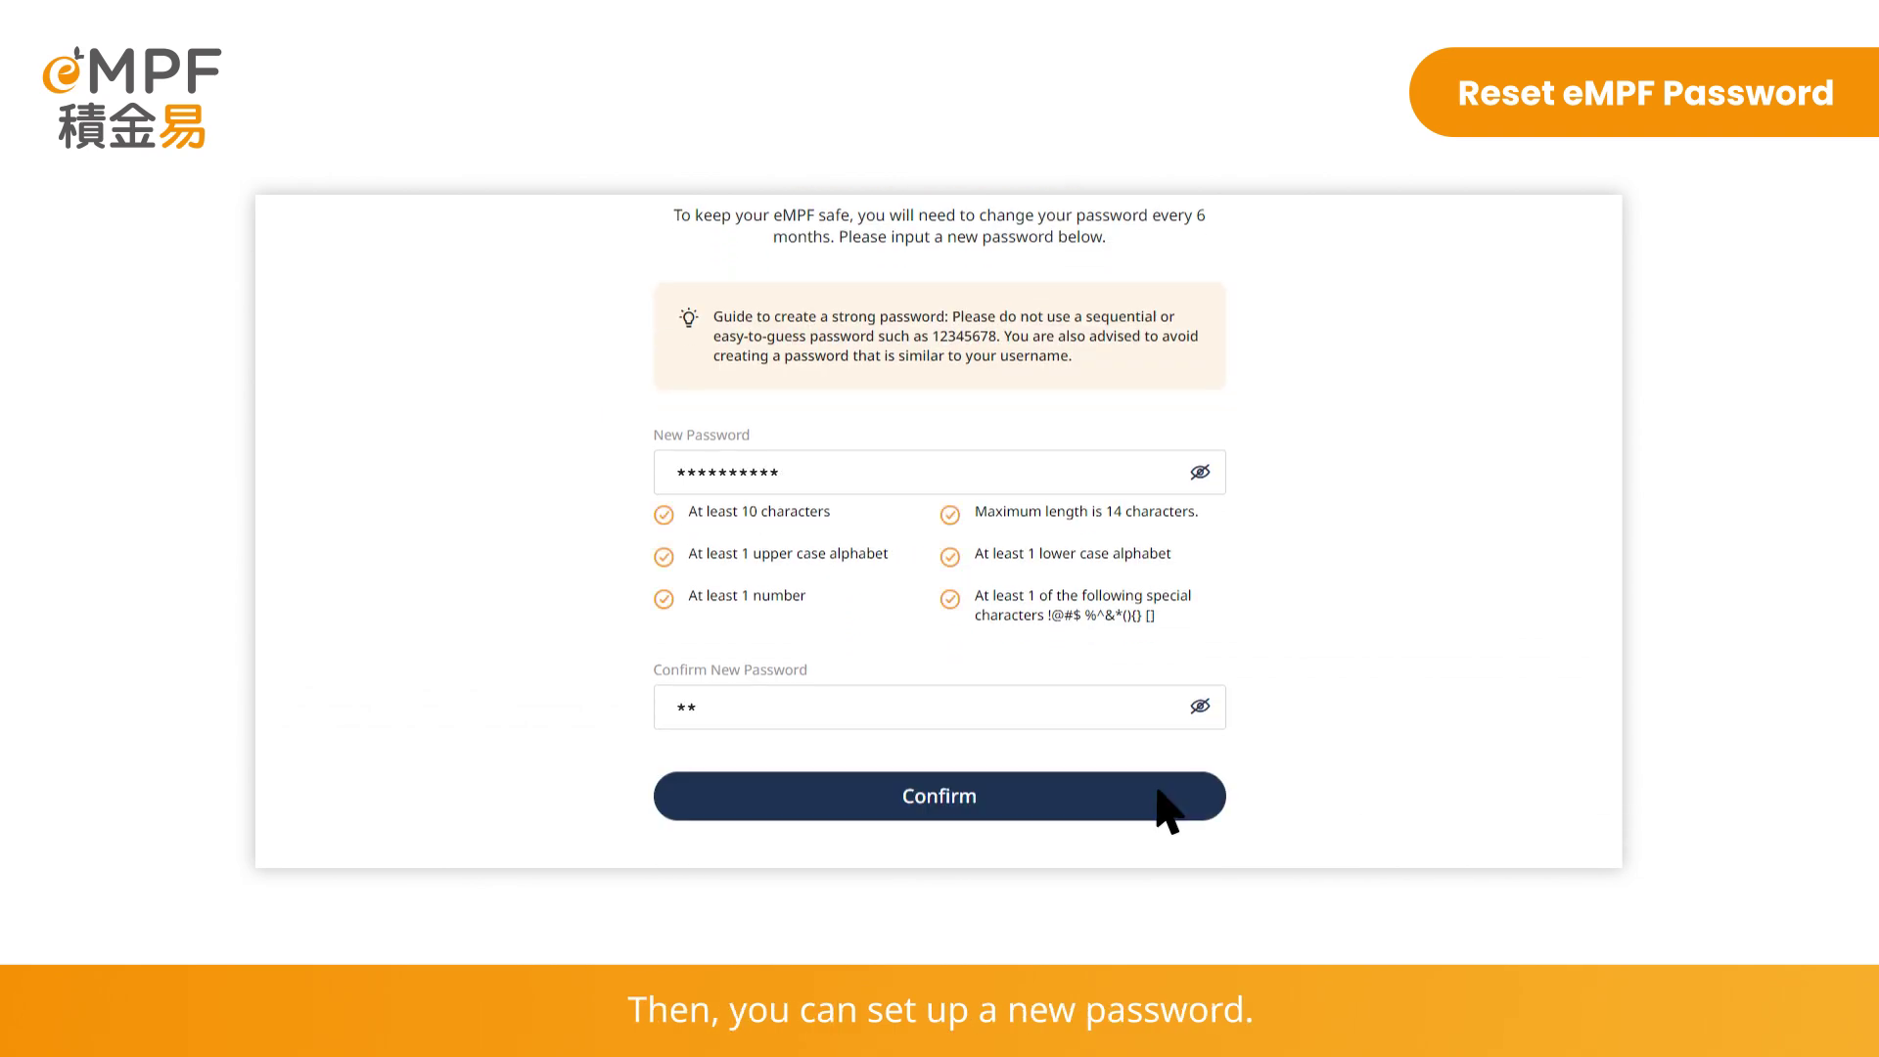
{"action": "left_click", "coordinate": [1057, 810]}
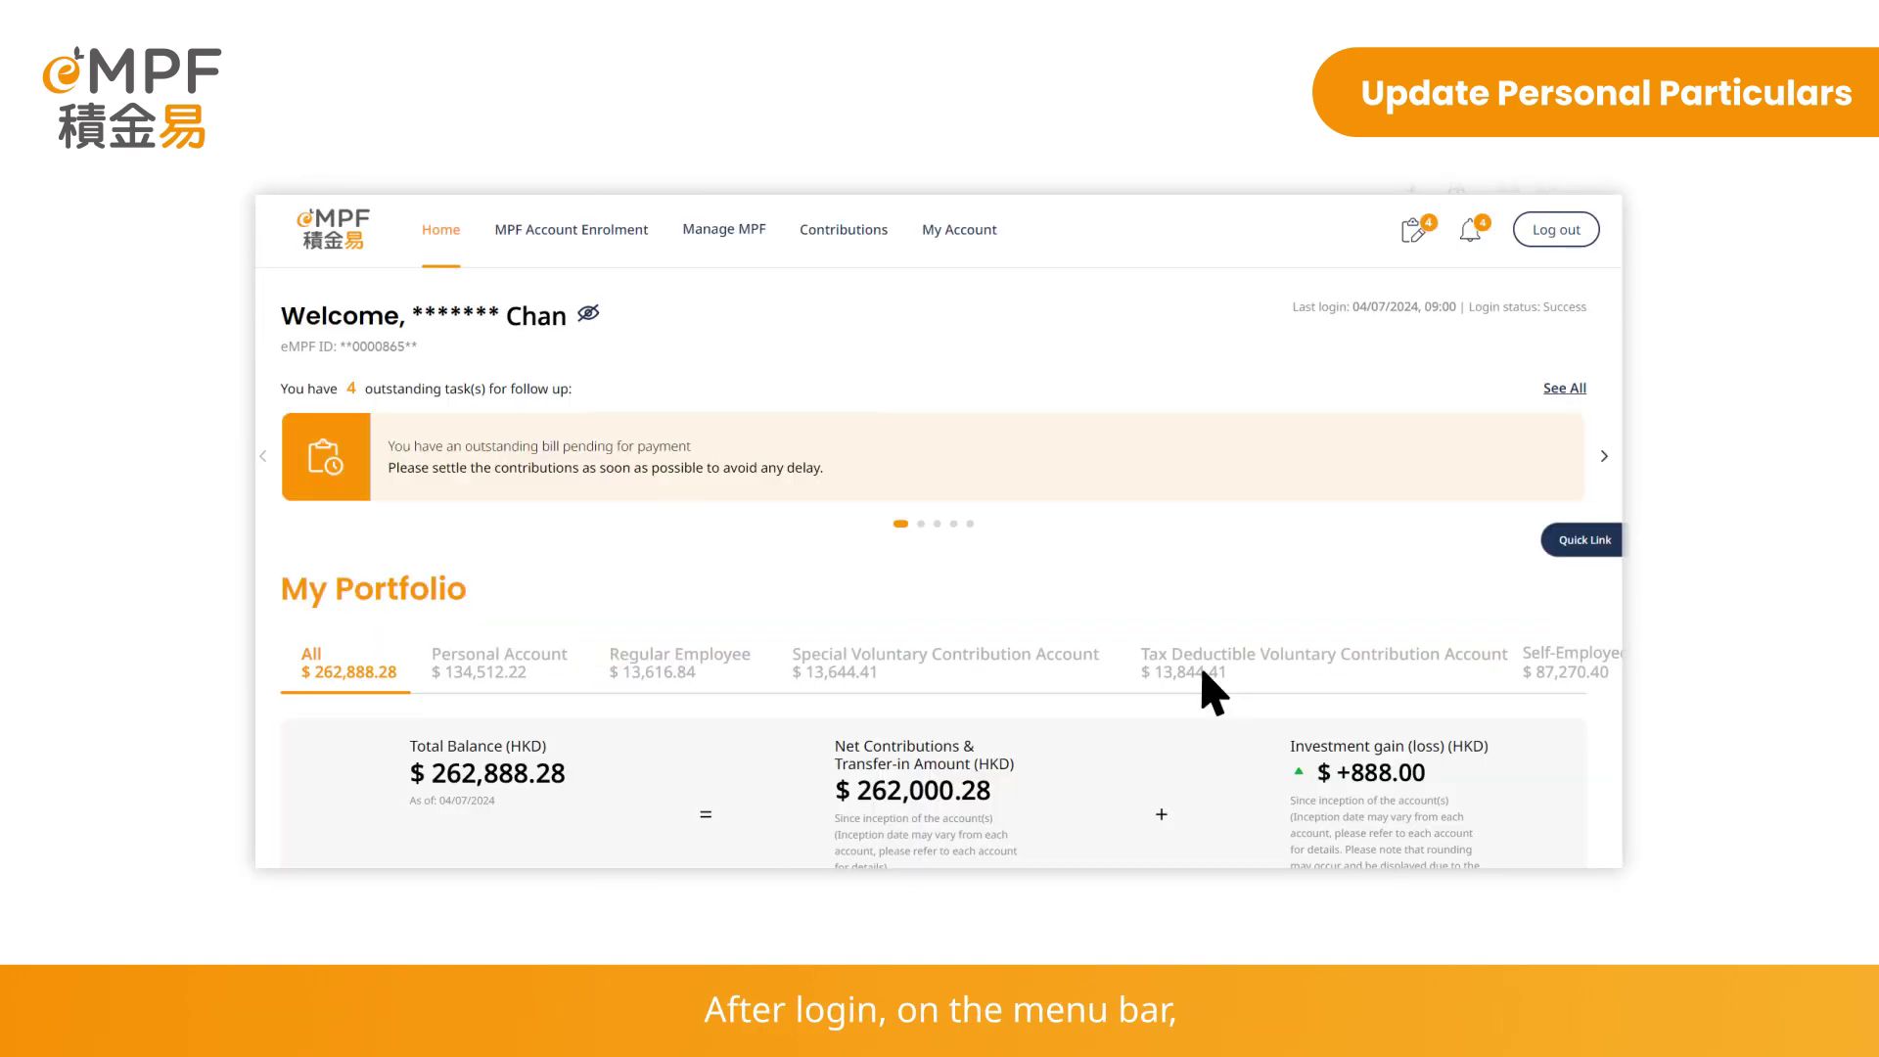
Open eMPF Account Management under My Account > Profile Management
{"action": "left_click", "coordinate": [972, 237]}
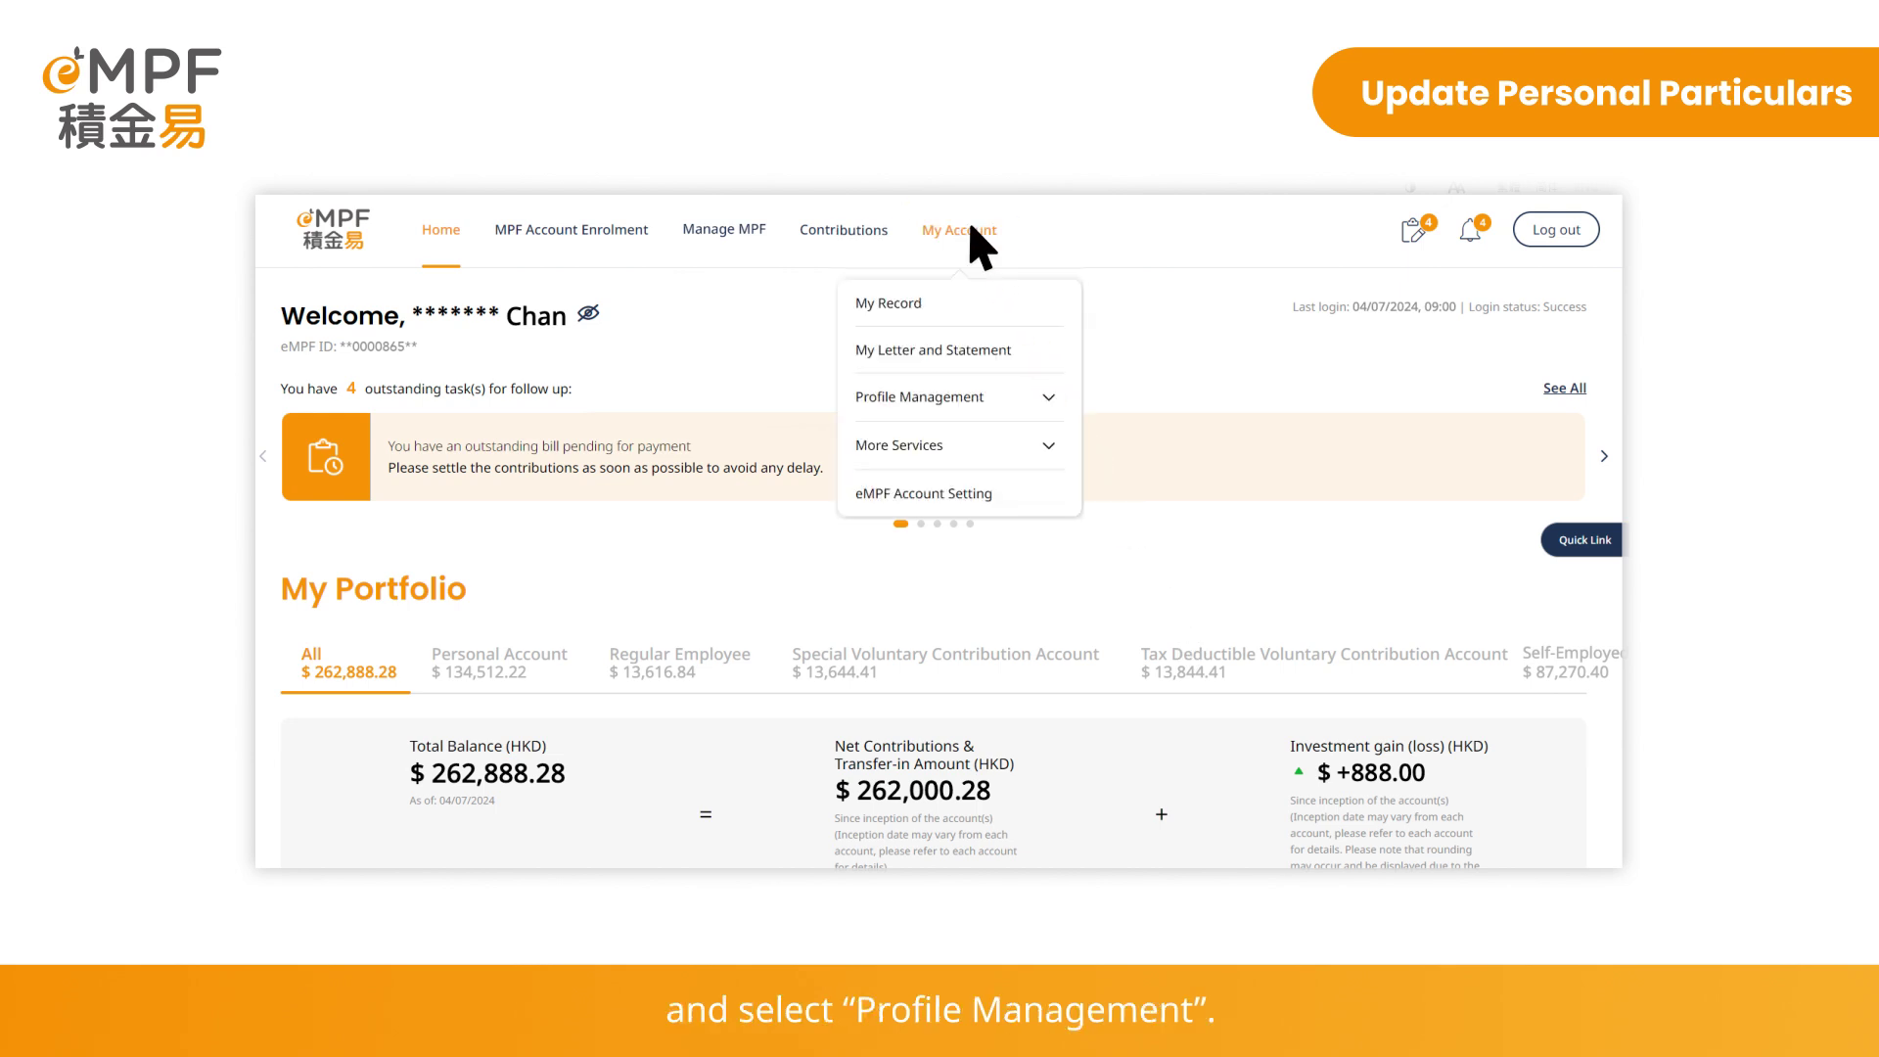
{"action": "left_click", "coordinate": [996, 396]}
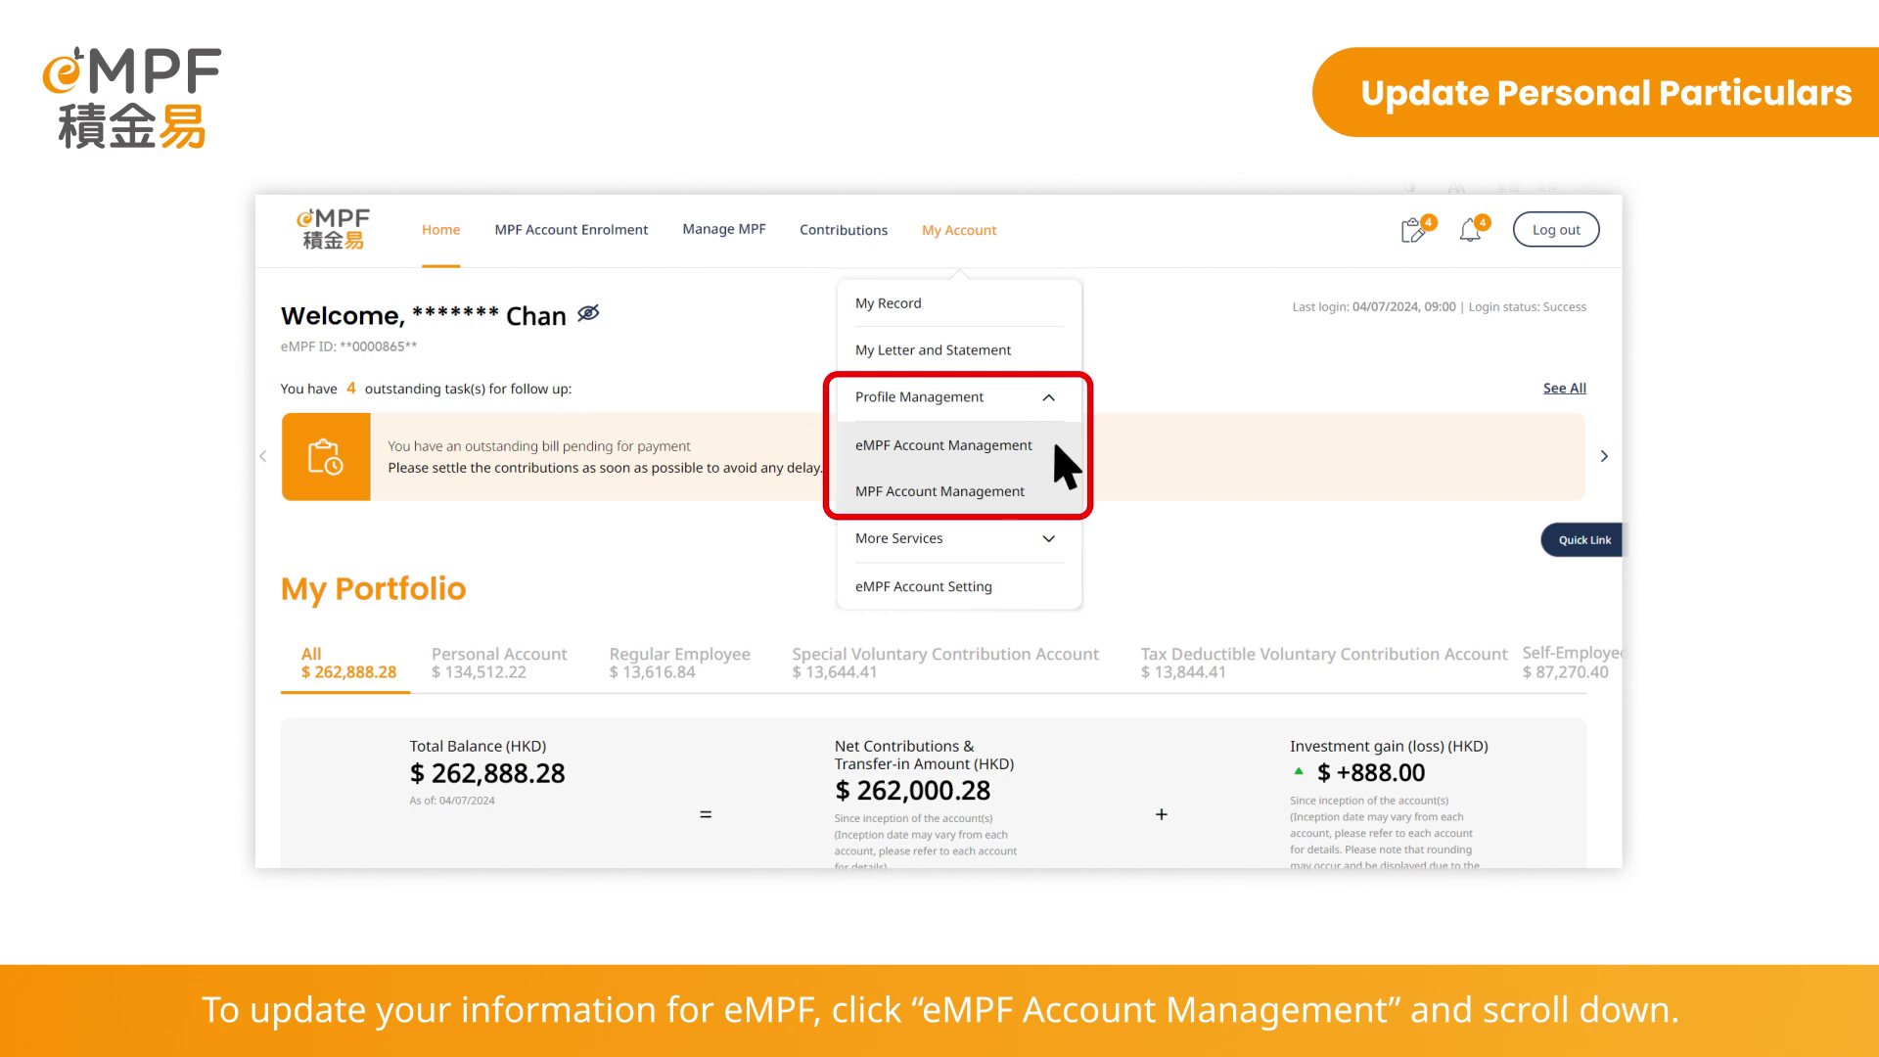
{"action": "left_click", "coordinate": [1057, 449]}
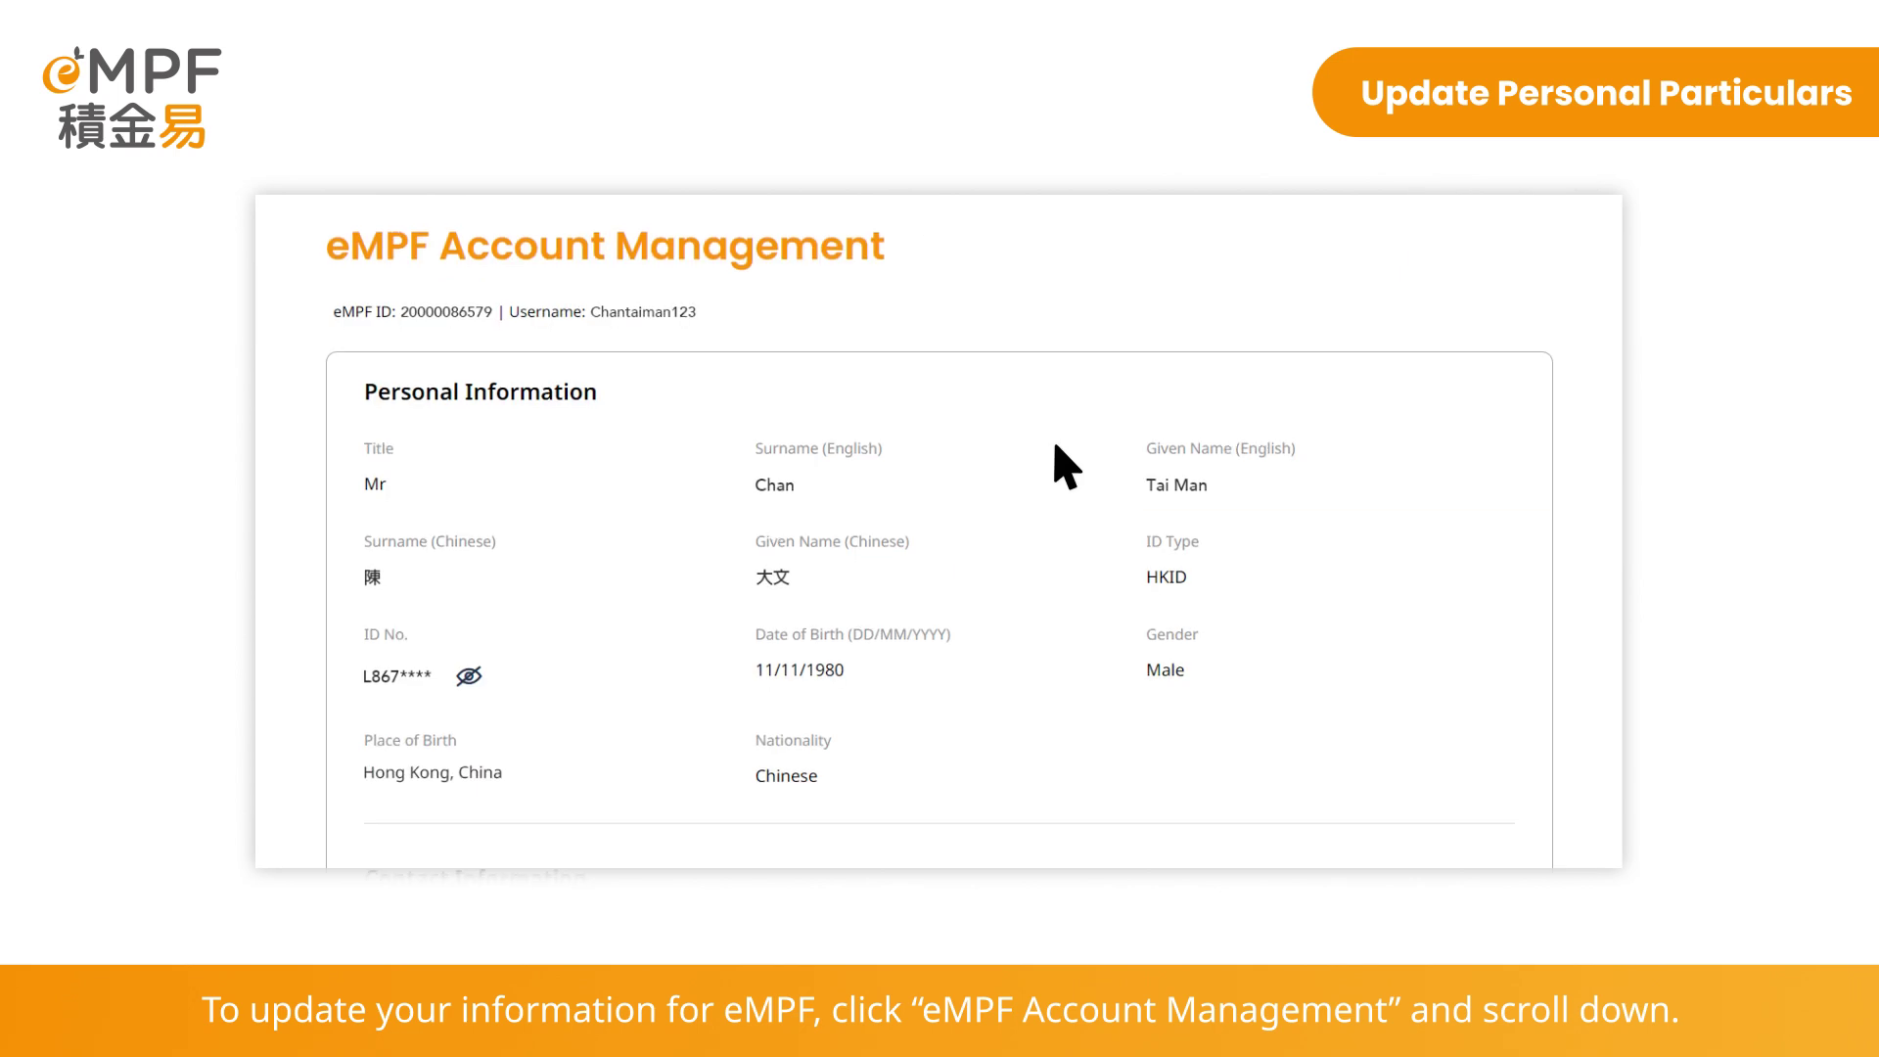
Make the eMPF account details editable with Update
{"action": "scroll", "coordinate": [1055, 447], "scroll_direction": "down", "scroll_amount": 10}
{"action": "scroll", "coordinate": [1055, 445], "scroll_direction": "down", "scroll_amount": 15}
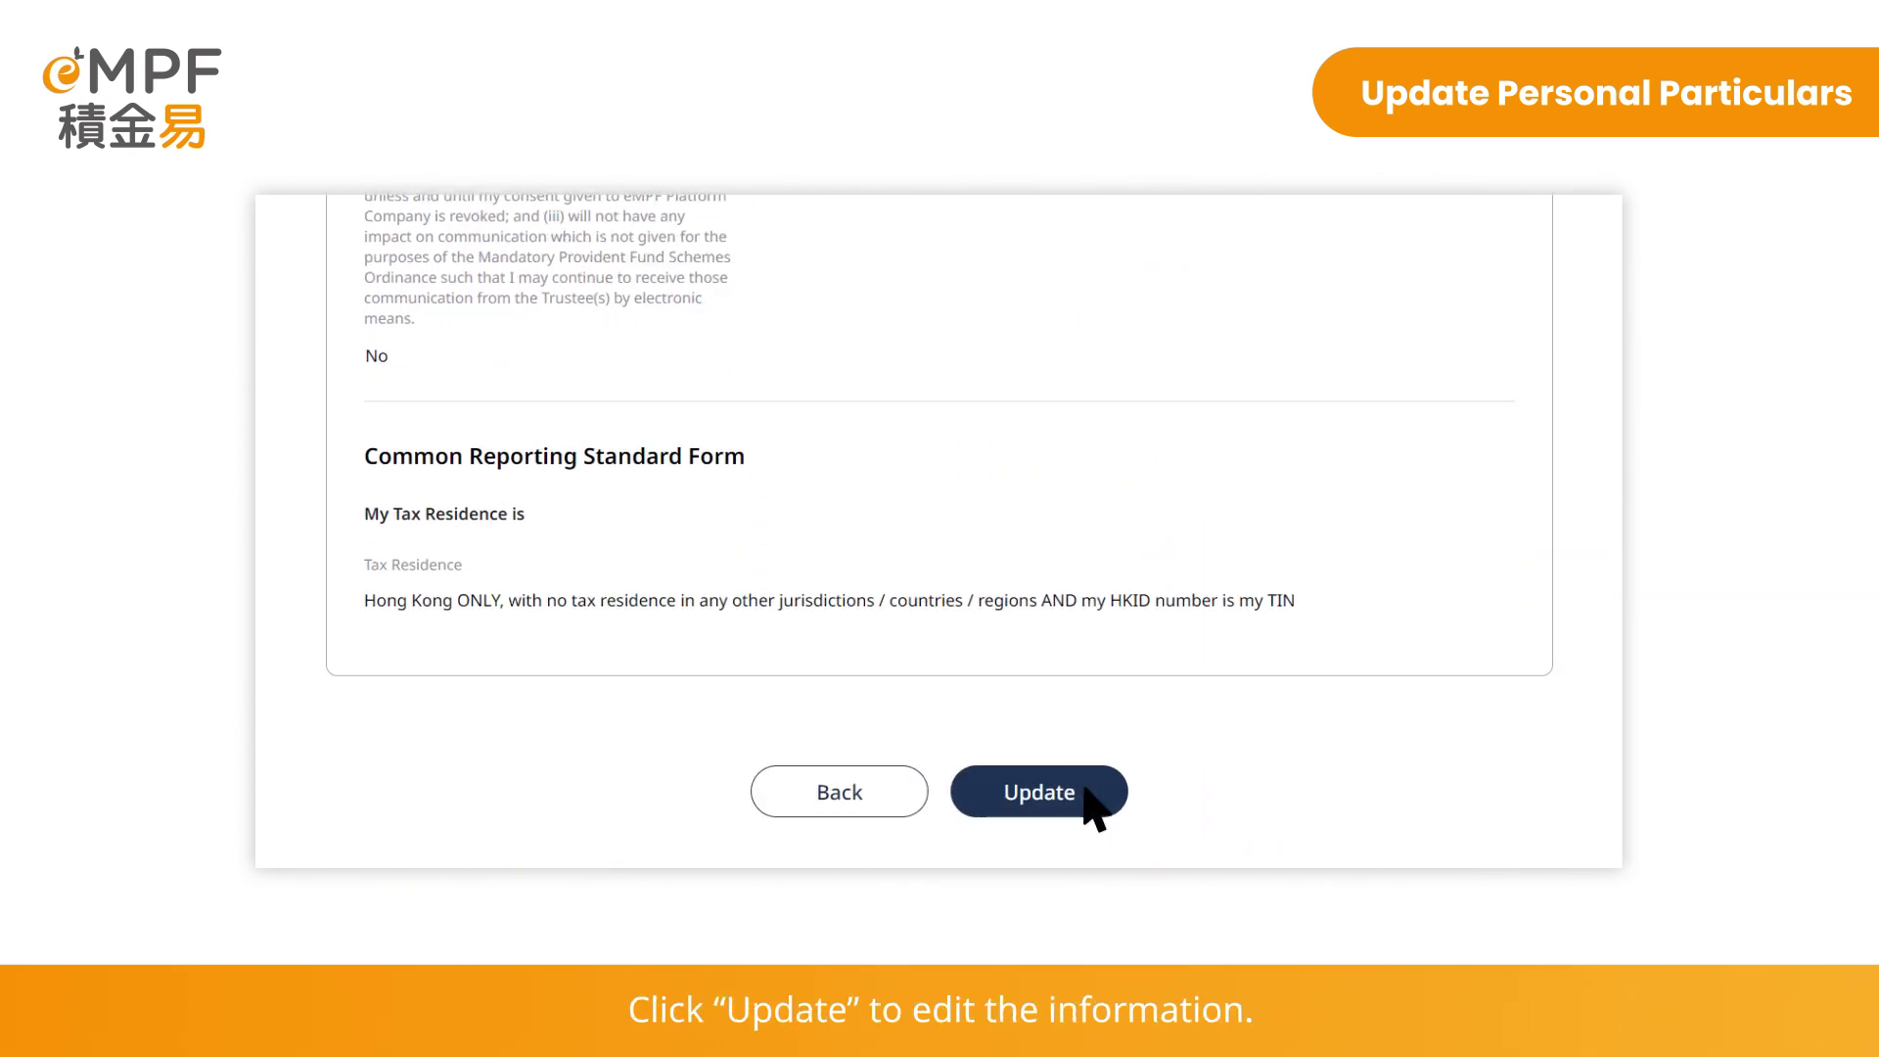
{"action": "left_click", "coordinate": [1040, 791]}
{"action": "scroll", "coordinate": [1086, 795], "scroll_direction": "down", "scroll_amount": 4}
Replace the email address and mobile number, then send a verification code to the new email
{"action": "left_click", "coordinate": [1085, 789]}
{"action": "type", "text": "chant"}
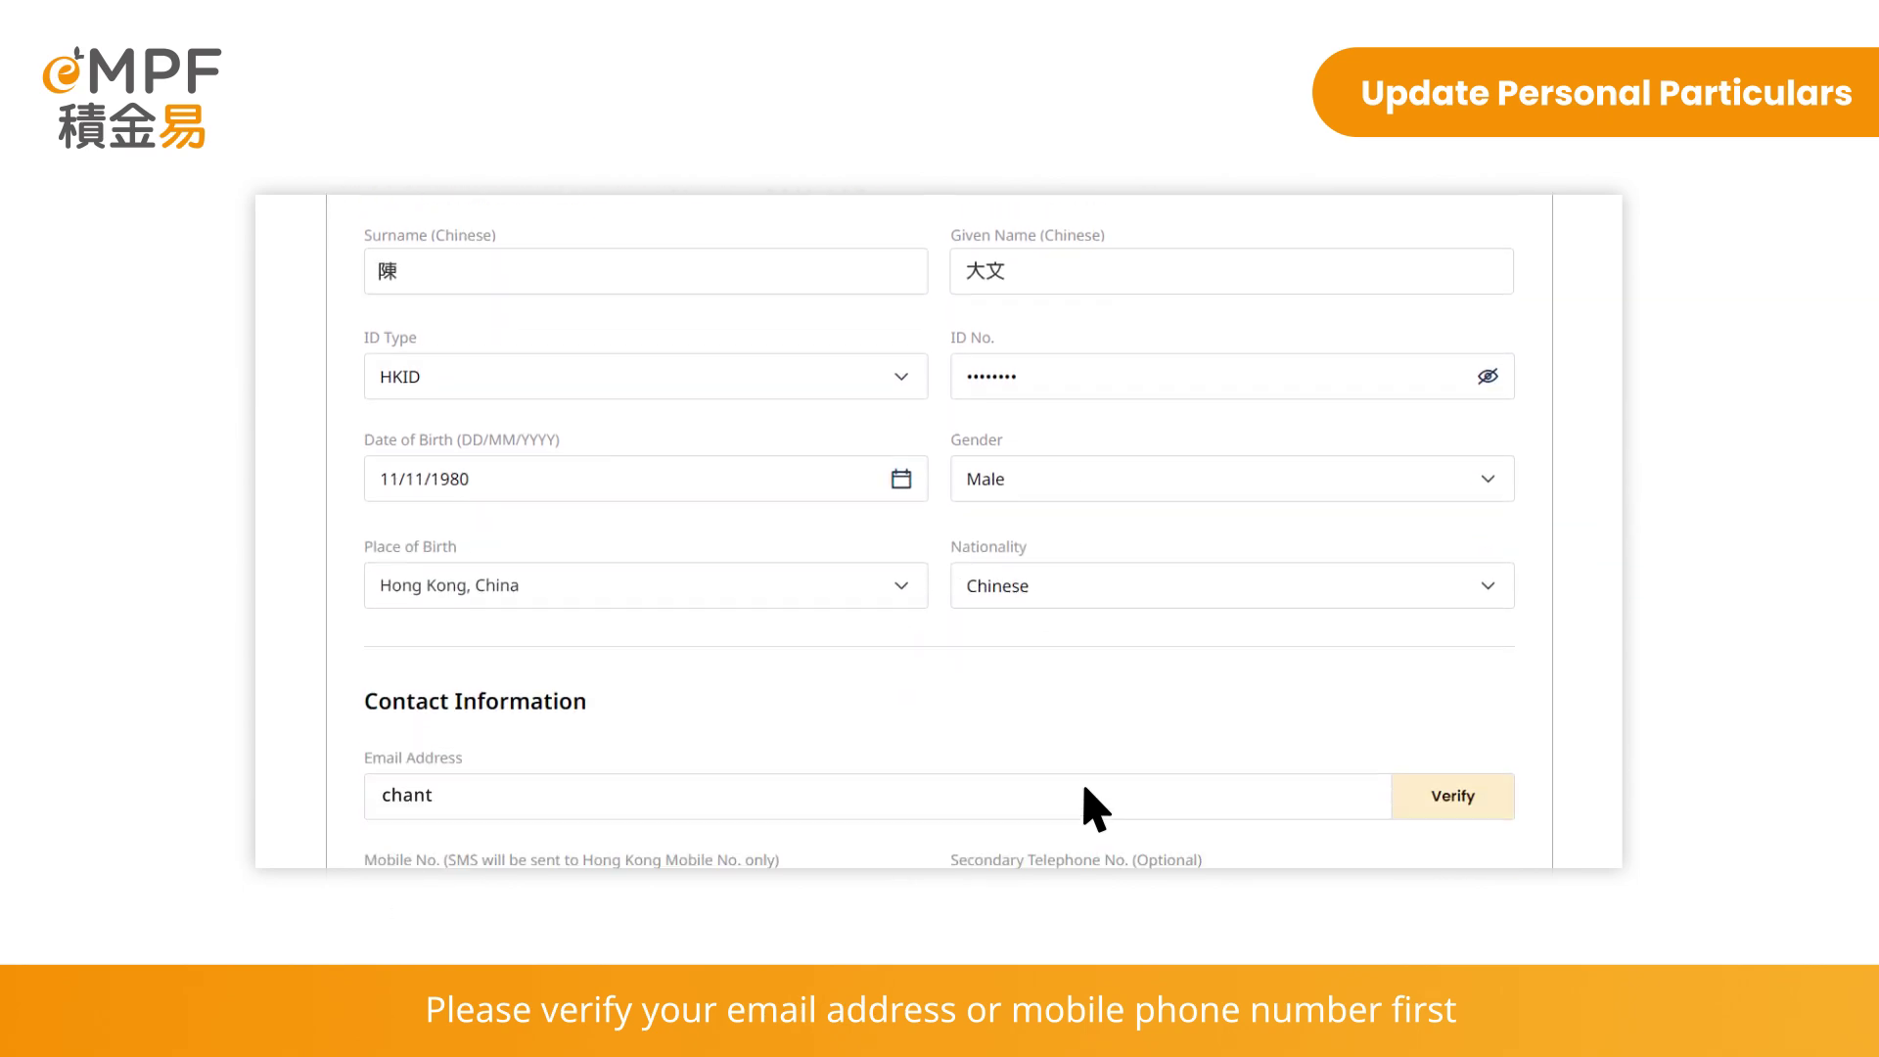
{"action": "type", "text": "aiman123@abc.com"}
{"action": "scroll", "coordinate": [1085, 789], "scroll_direction": "down", "scroll_amount": 5}
{"action": "type", "text": "91234568"}
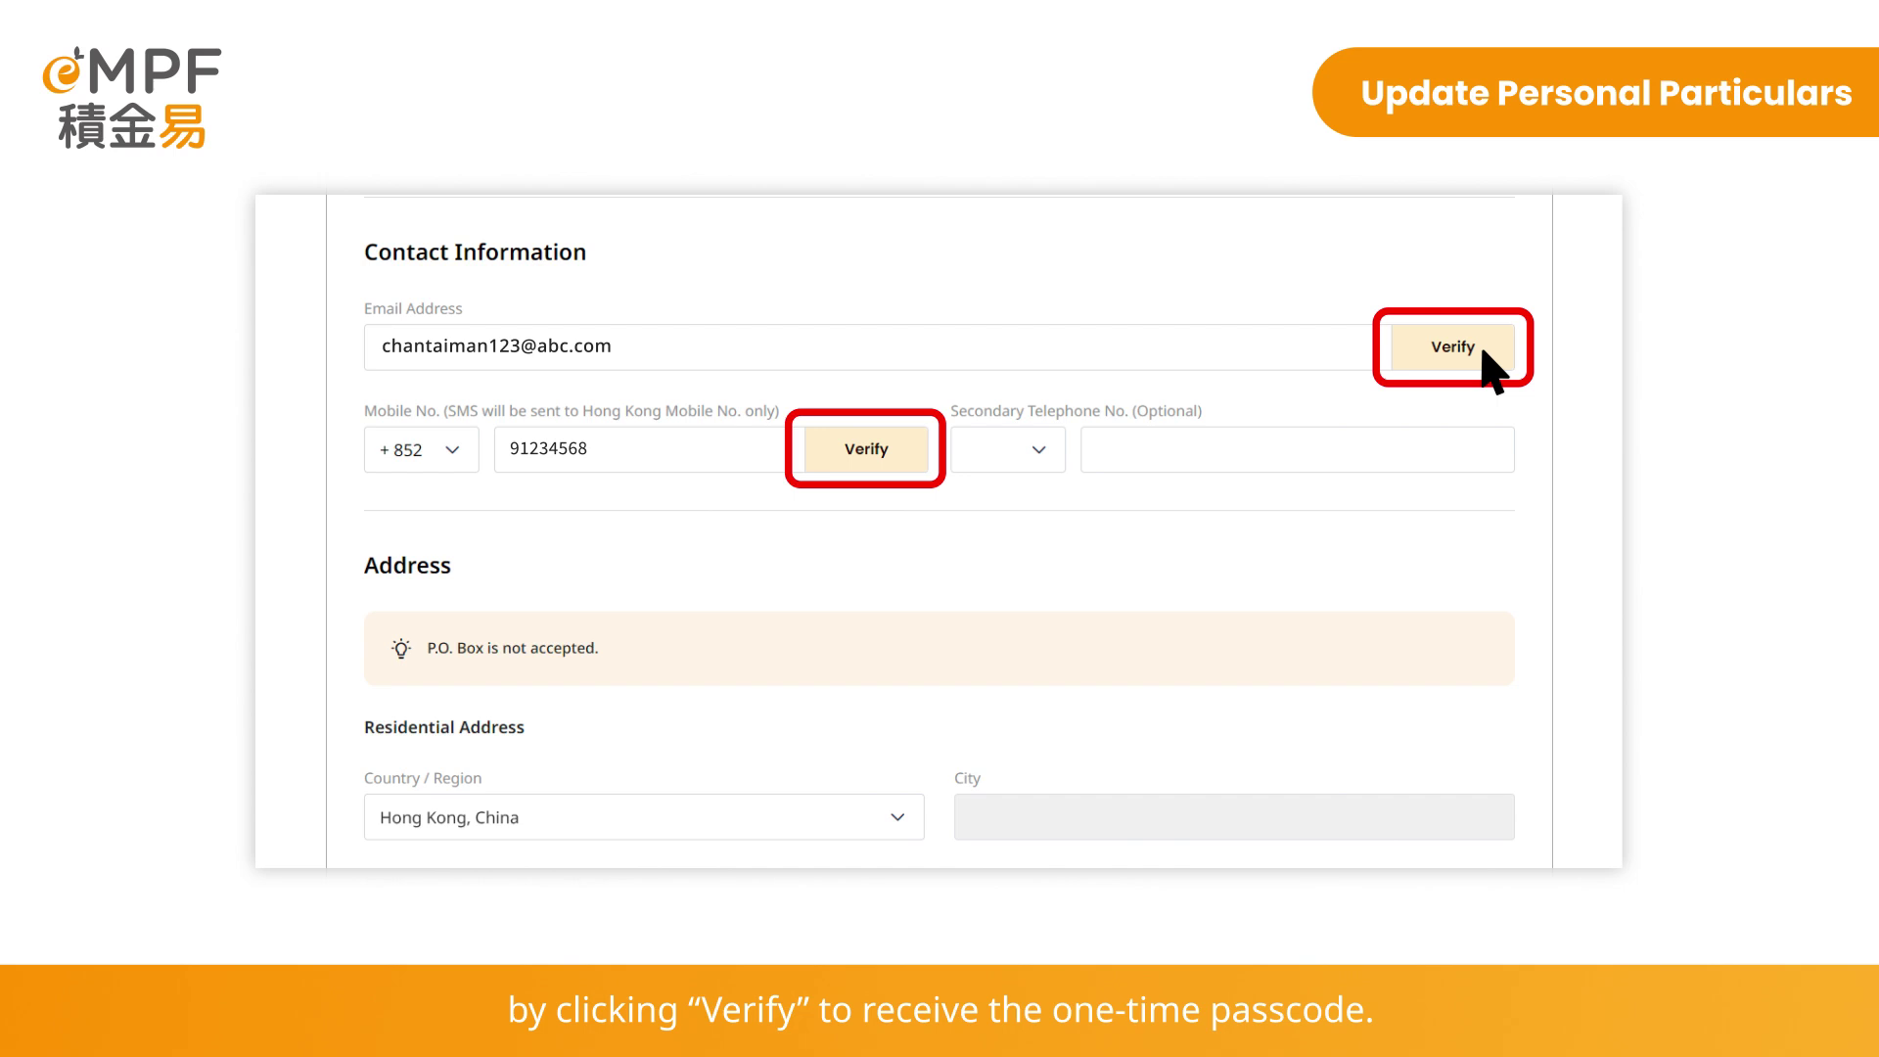
{"action": "left_click", "coordinate": [1452, 348]}
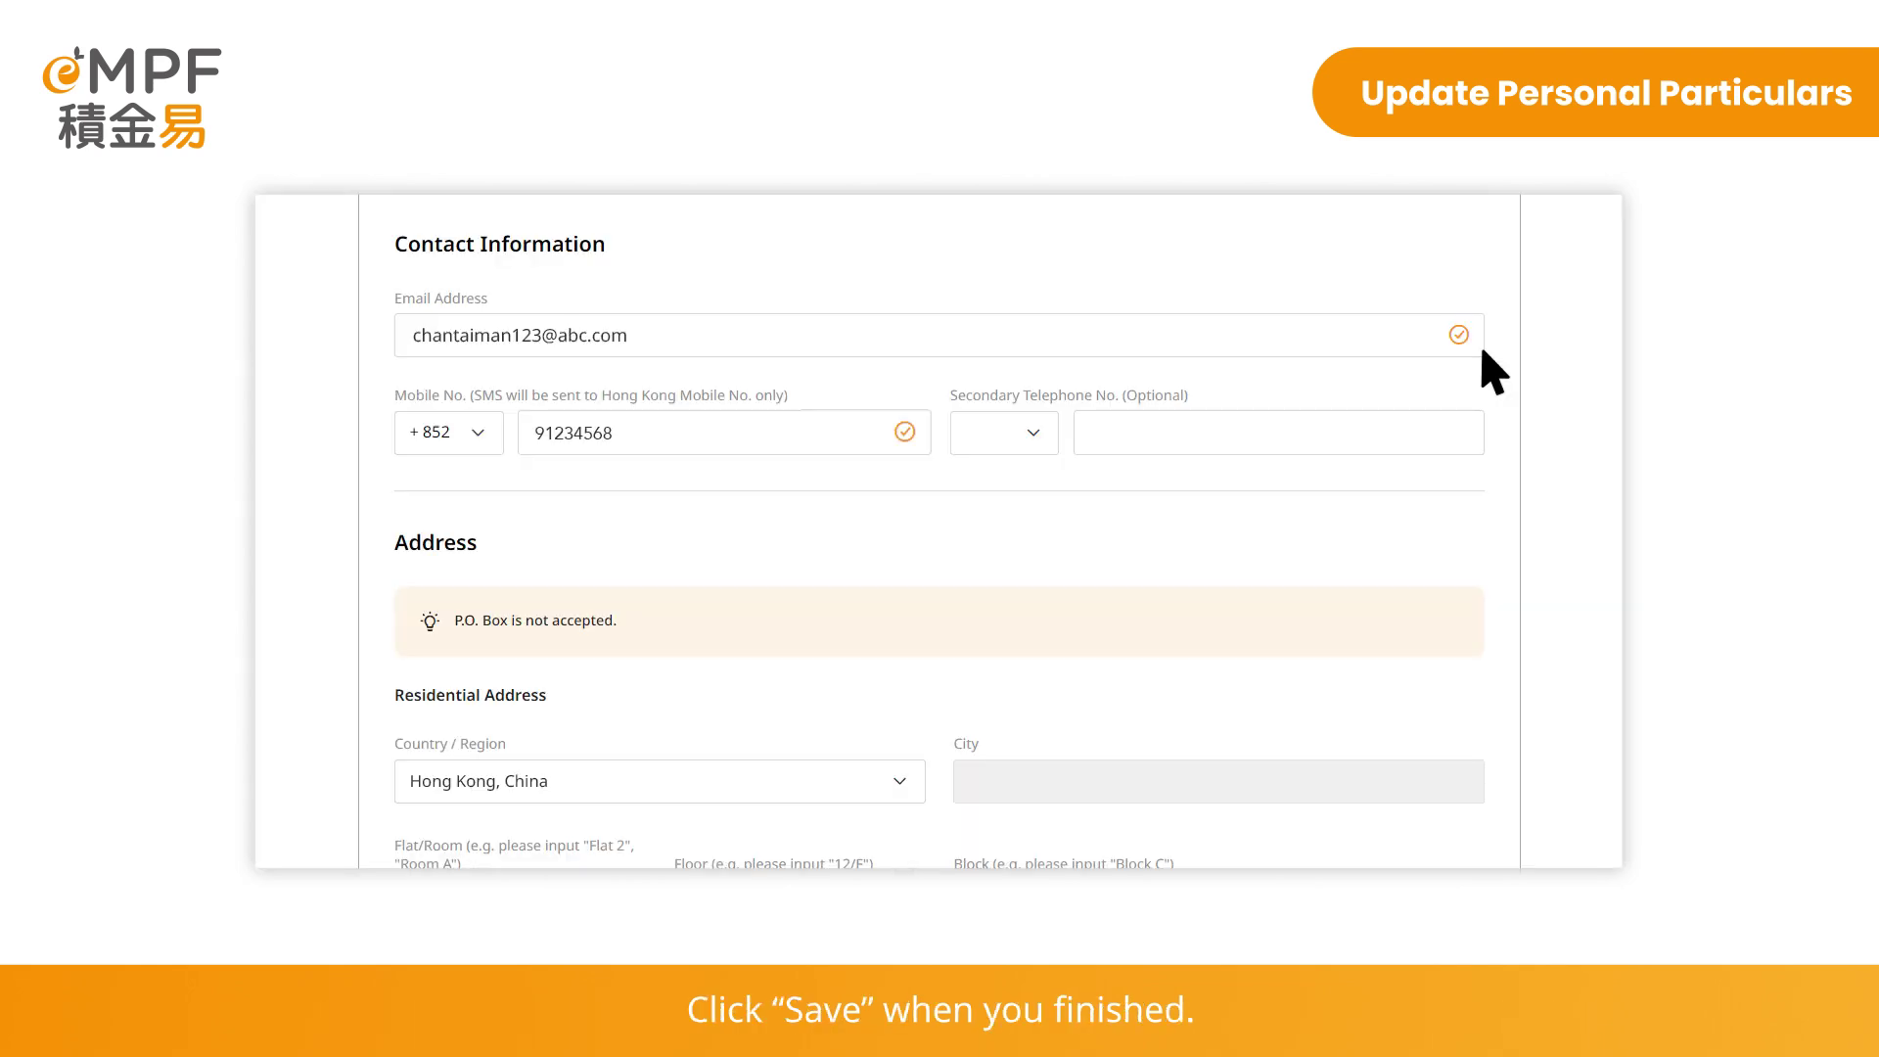
Scroll to the Common Reporting Standard section showing tax residence Hong Kong only
{"action": "scroll", "coordinate": [1493, 372], "scroll_direction": "down", "scroll_amount": 20}
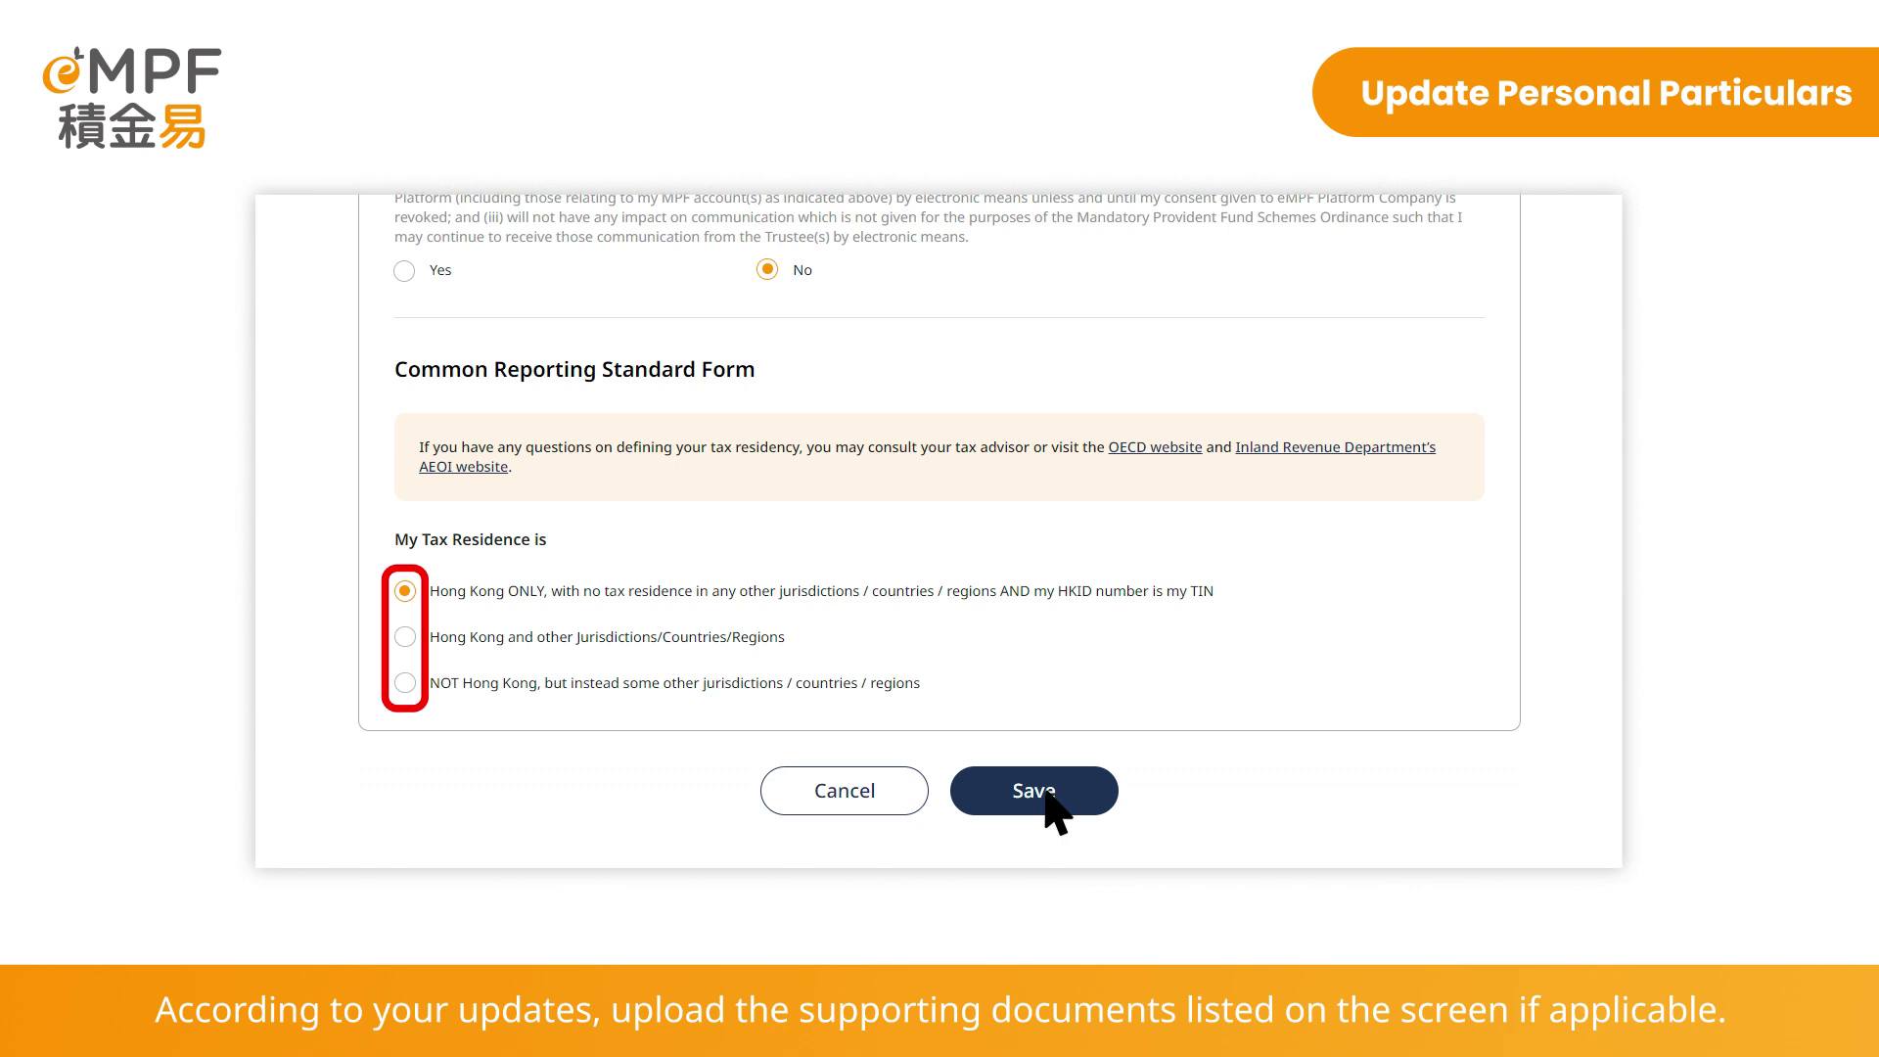
Save and confirm the contact information changes, accepting the Terms and Conditions
{"action": "left_click", "coordinate": [1047, 796]}
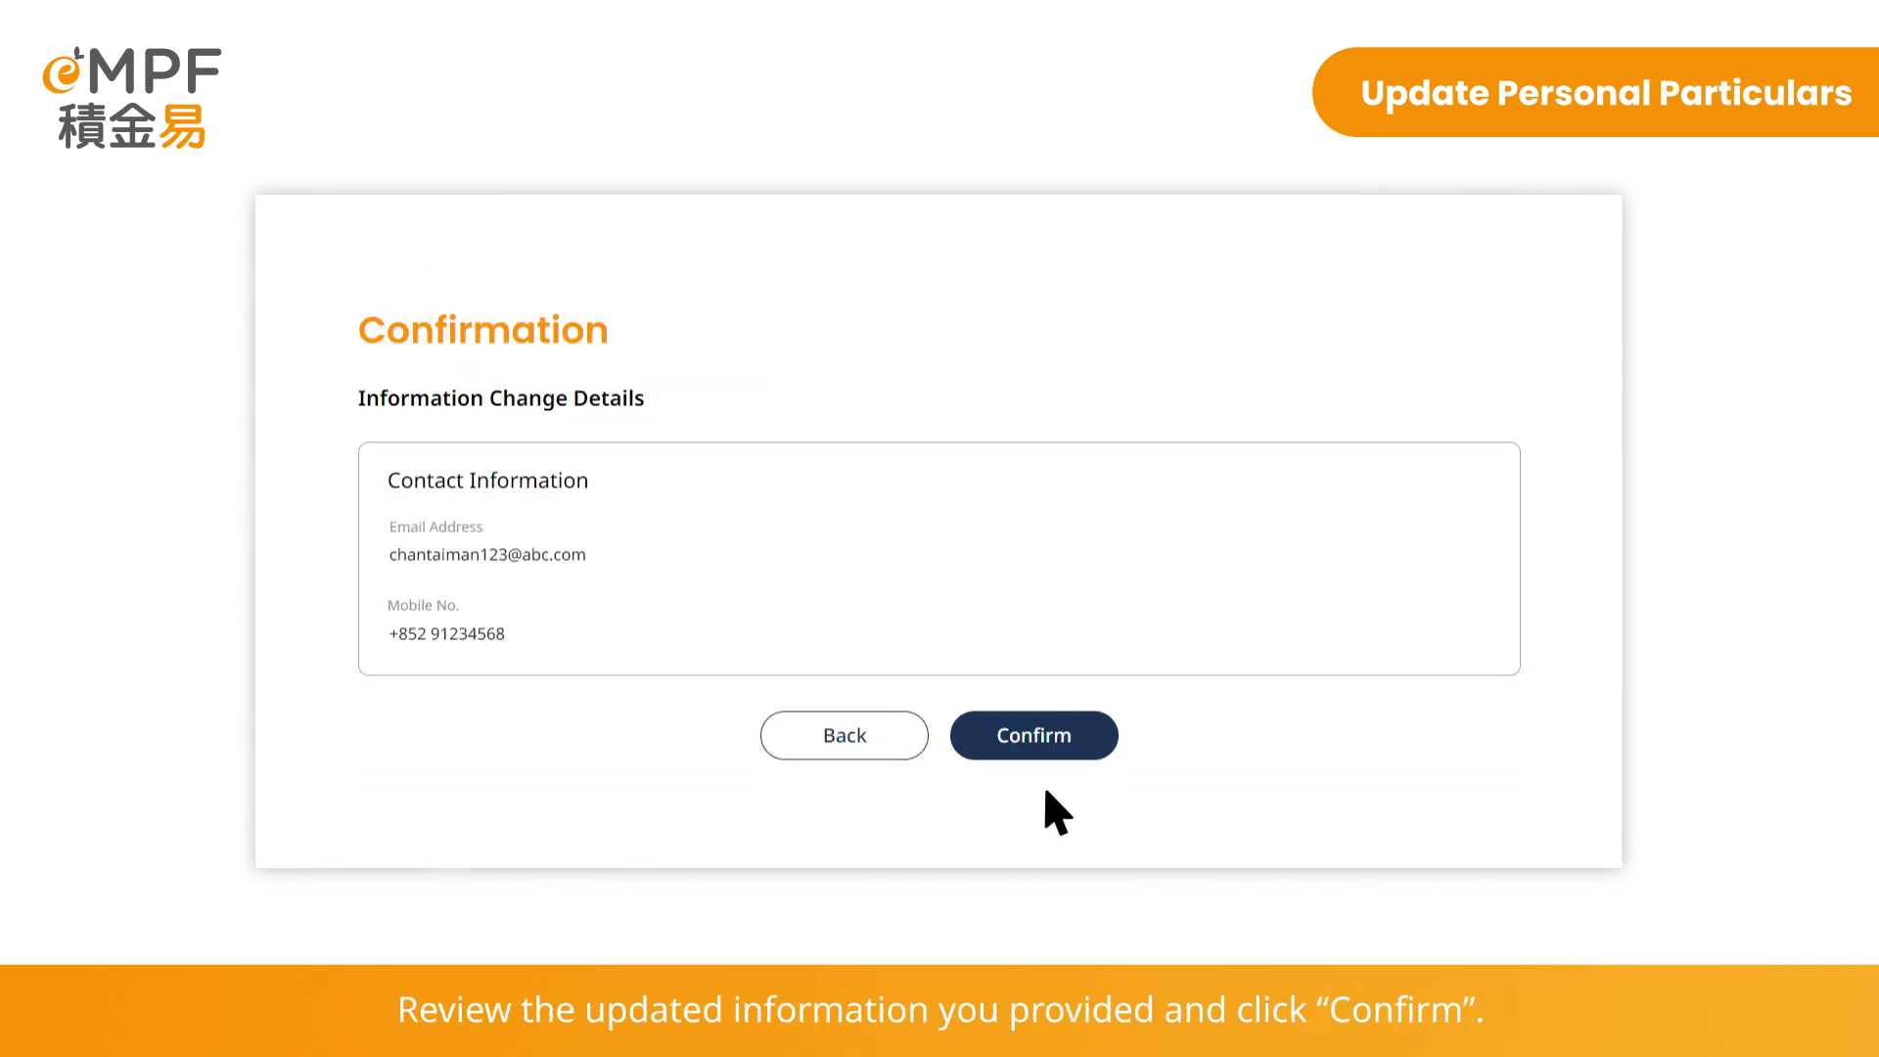
{"action": "left_click", "coordinate": [1045, 732]}
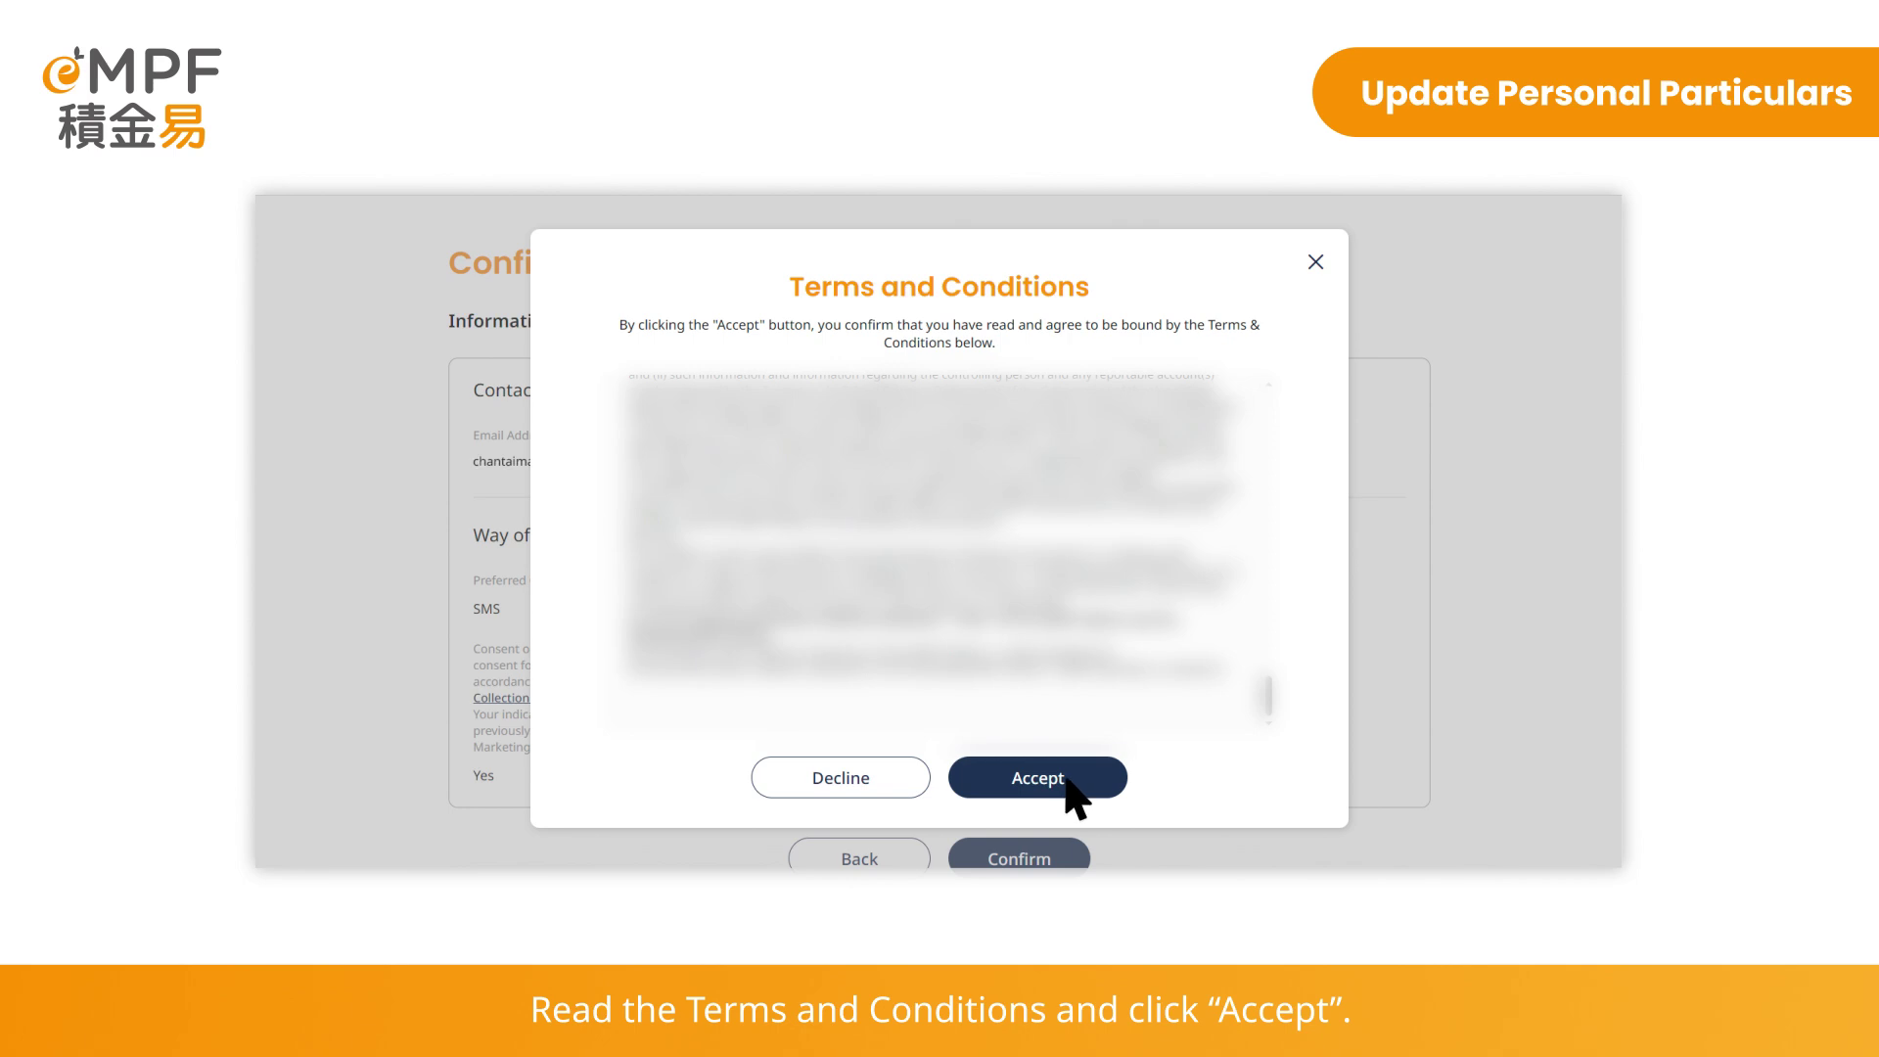
{"action": "left_click", "coordinate": [1066, 779]}
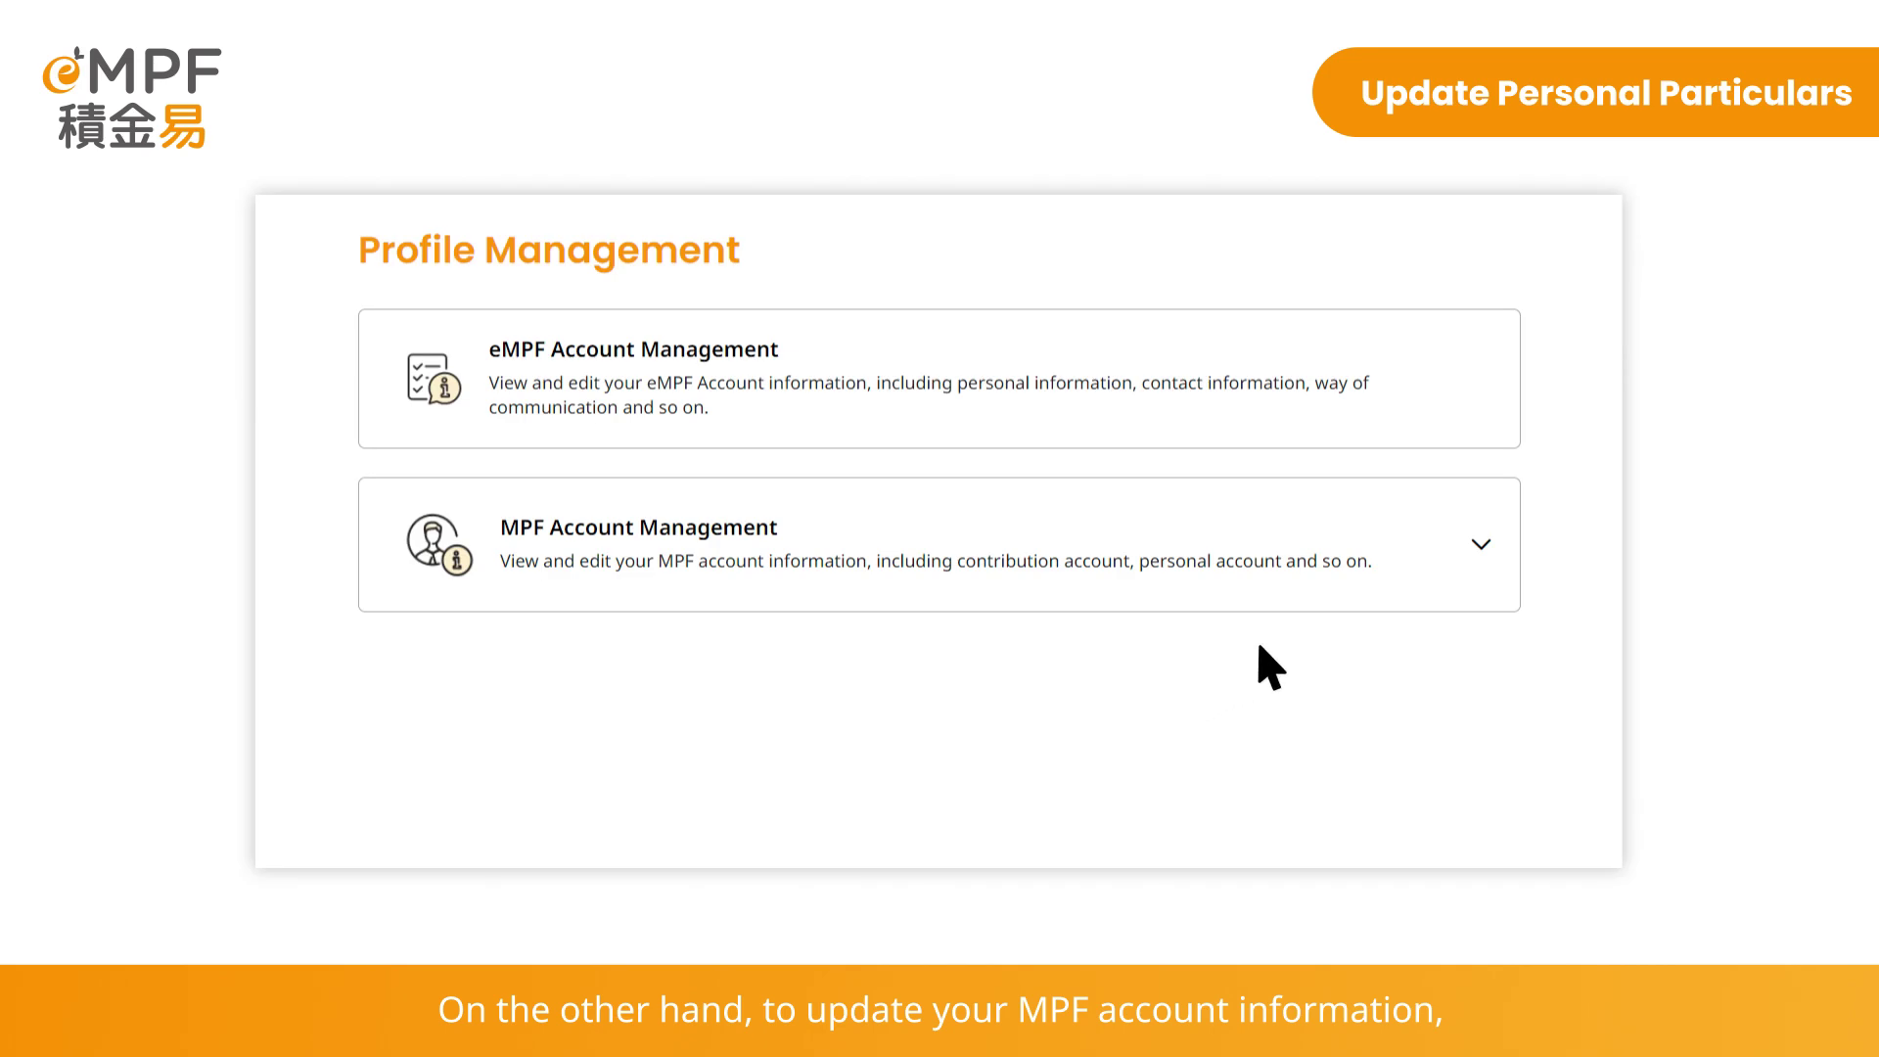
Expand MPF Account Management and open the MPF Scheme A account details
{"action": "left_click", "coordinate": [1481, 548]}
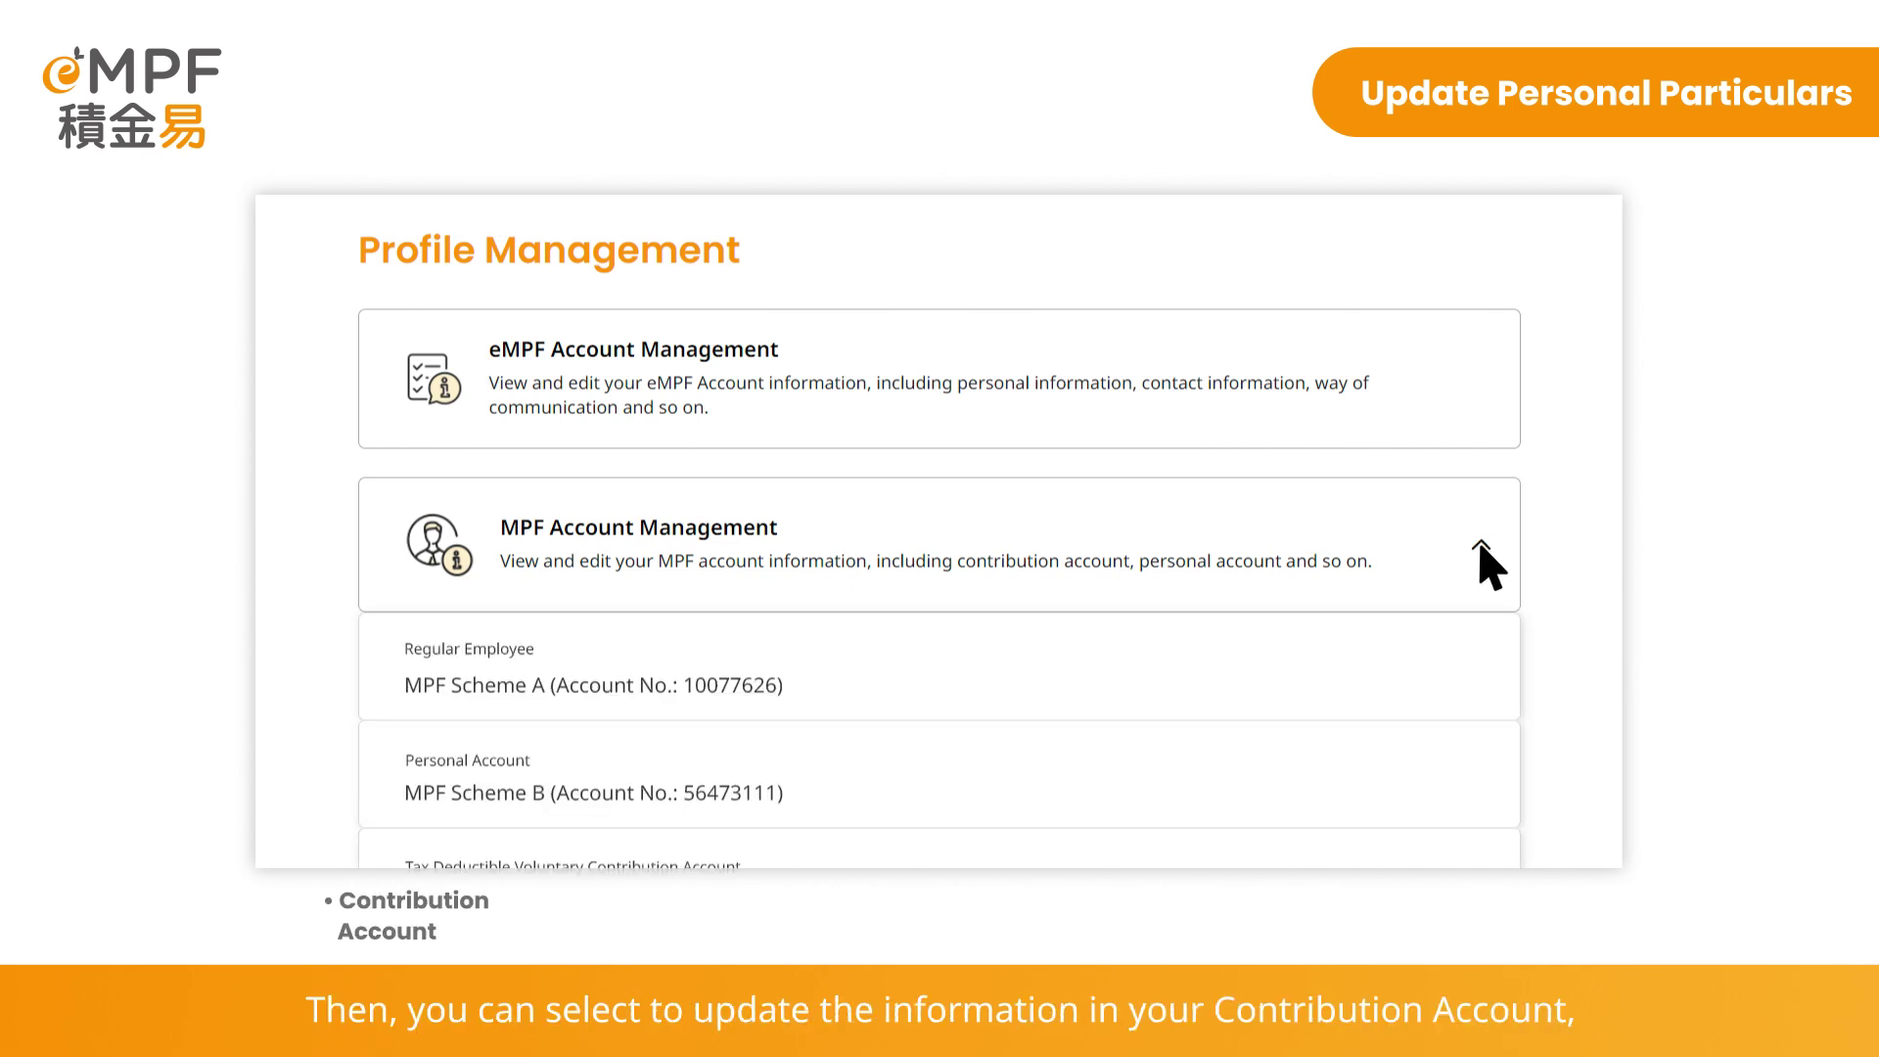
{"action": "scroll", "coordinate": [1489, 565], "scroll_direction": "down", "scroll_amount": 1}
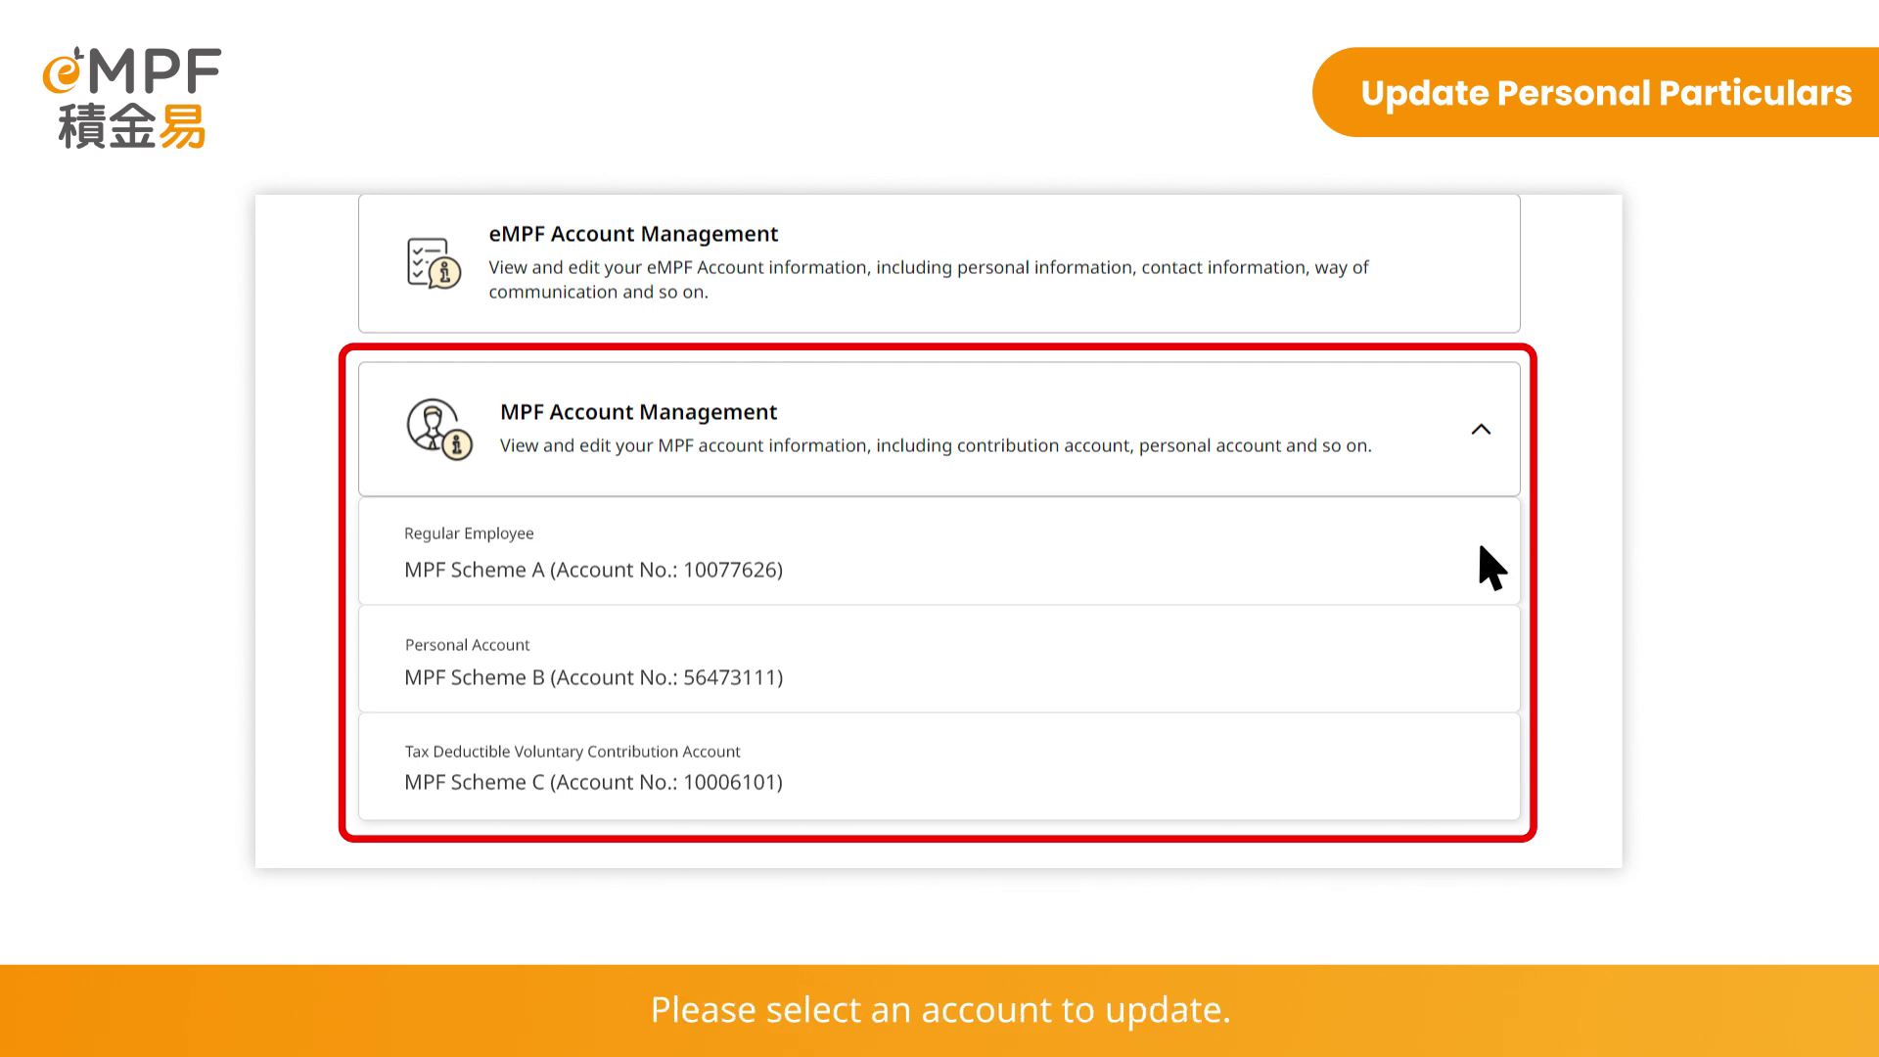
{"action": "left_click", "coordinate": [827, 573]}
Make MPF Scheme A's account details editable and review the updated contact fields down to Save
{"action": "scroll", "coordinate": [859, 607], "scroll_direction": "down", "scroll_amount": 10}
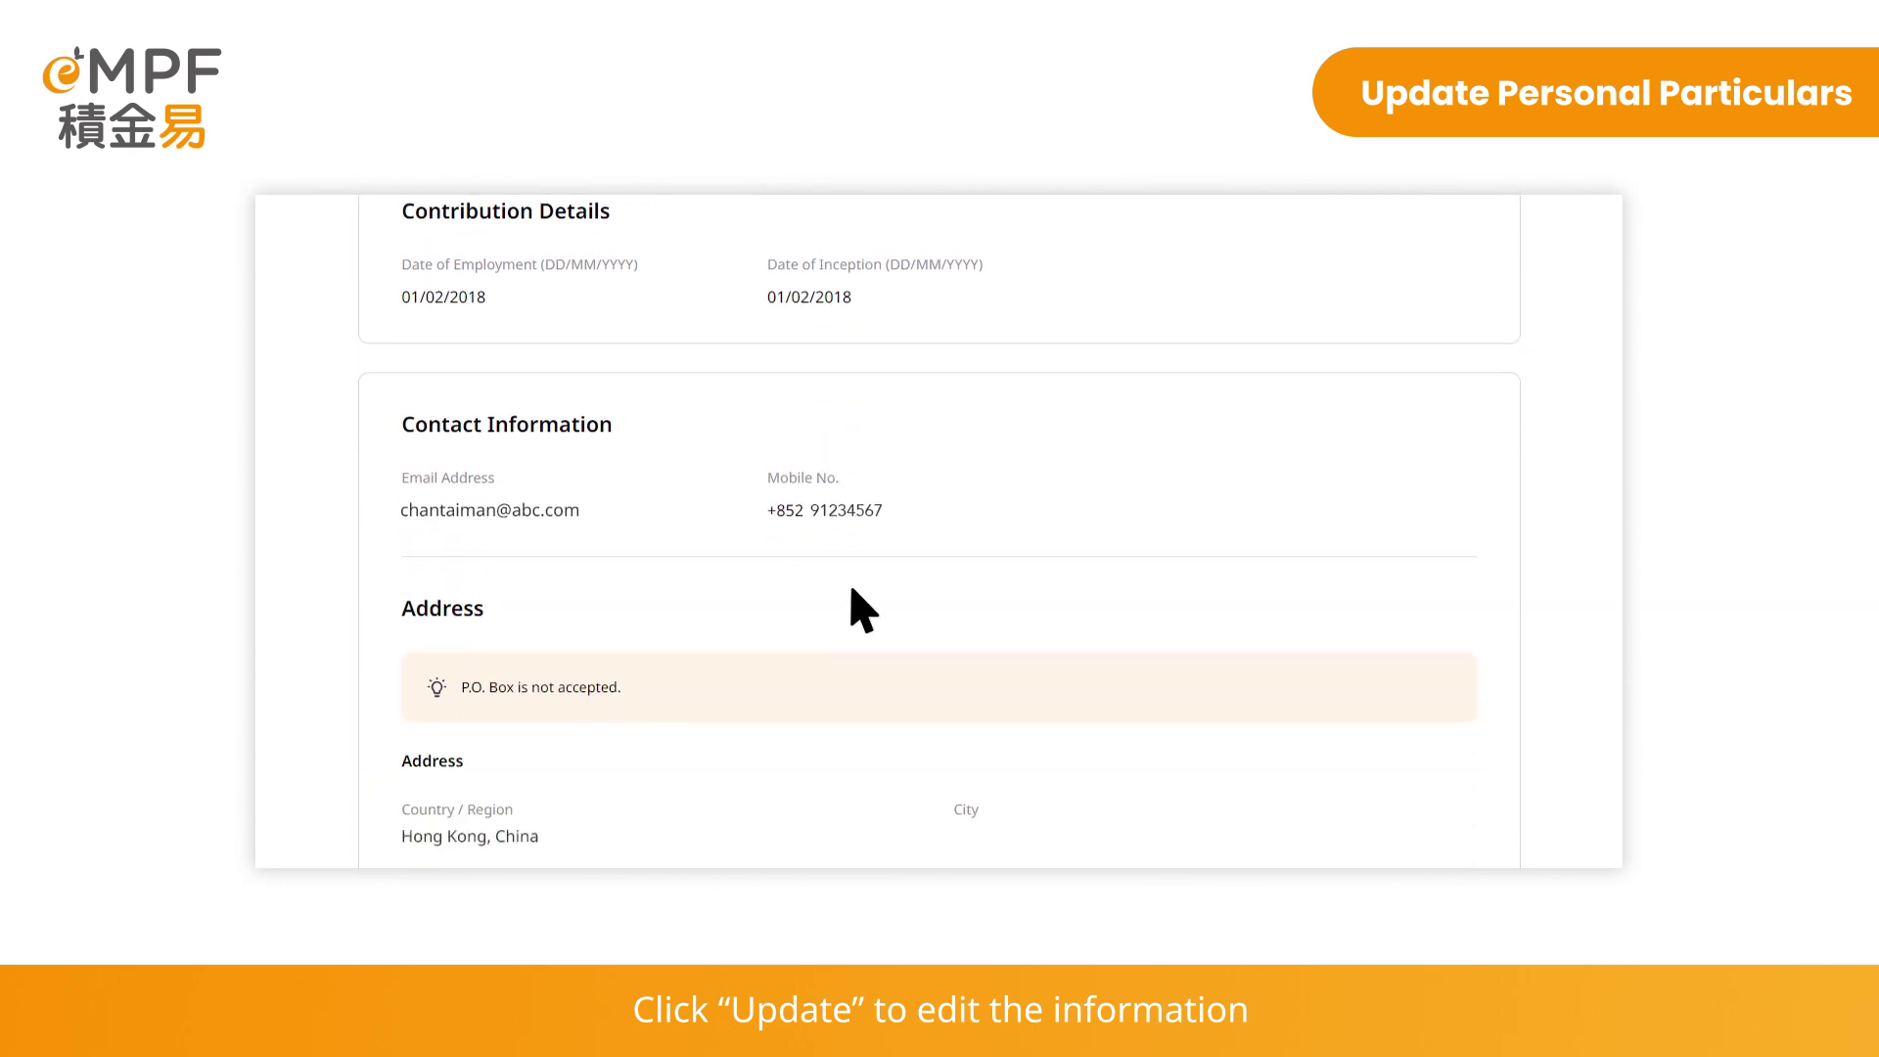
{"action": "scroll", "coordinate": [1076, 782], "scroll_direction": "down", "scroll_amount": 3}
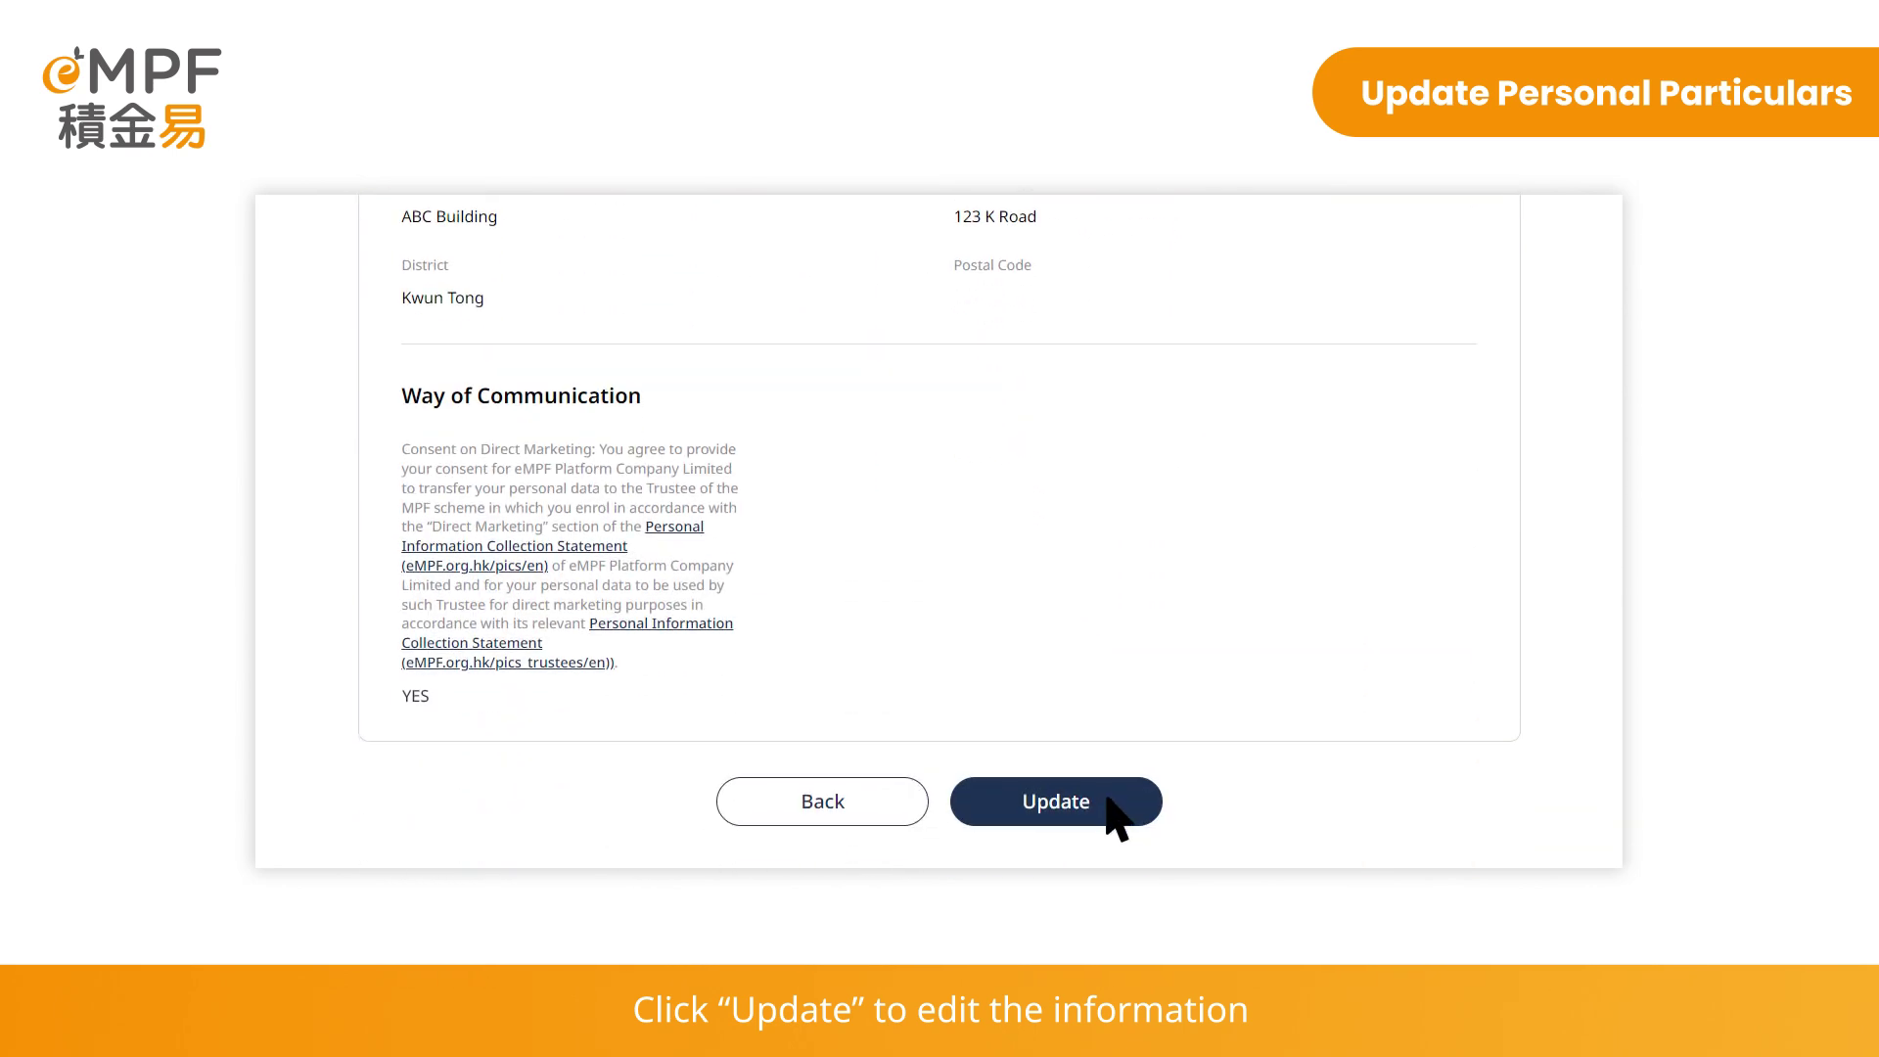
{"action": "left_click", "coordinate": [1105, 797]}
{"action": "scroll", "coordinate": [1118, 818], "scroll_direction": "down", "scroll_amount": 8}
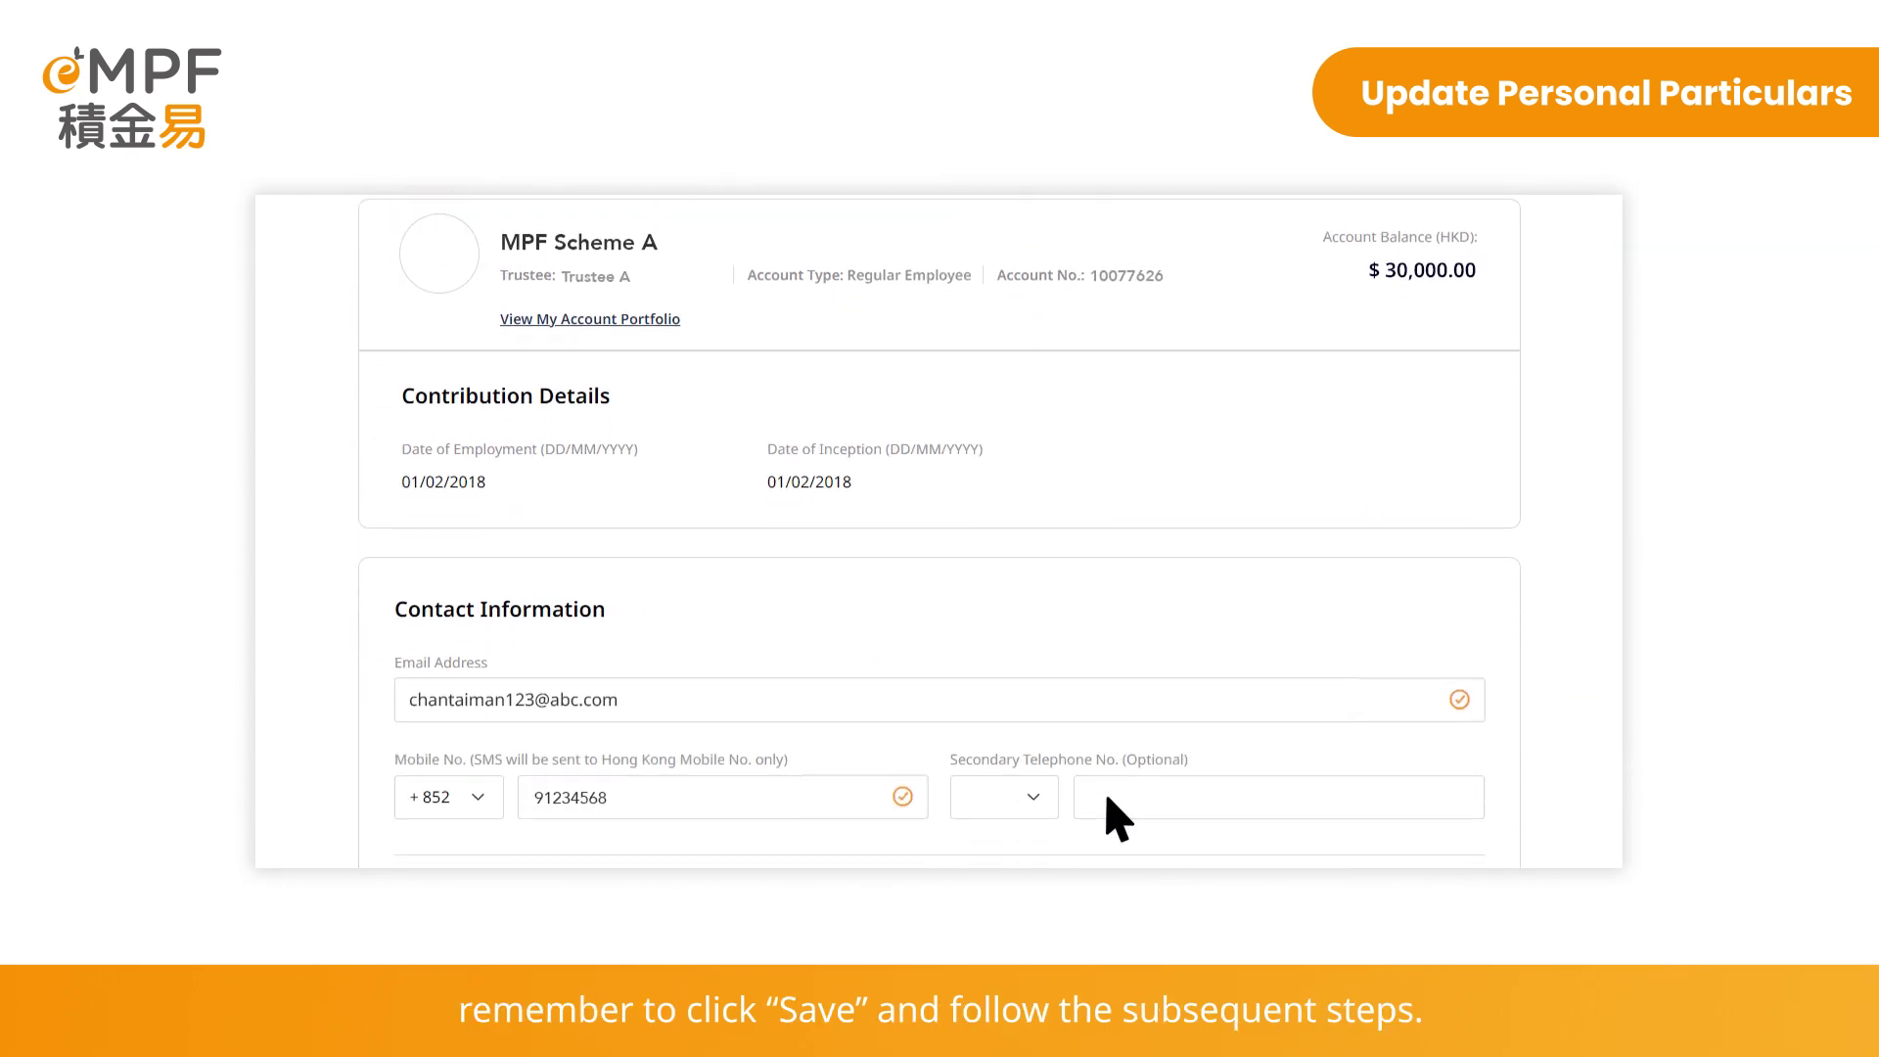
{"action": "scroll", "coordinate": [1118, 818], "scroll_direction": "down", "scroll_amount": 4}
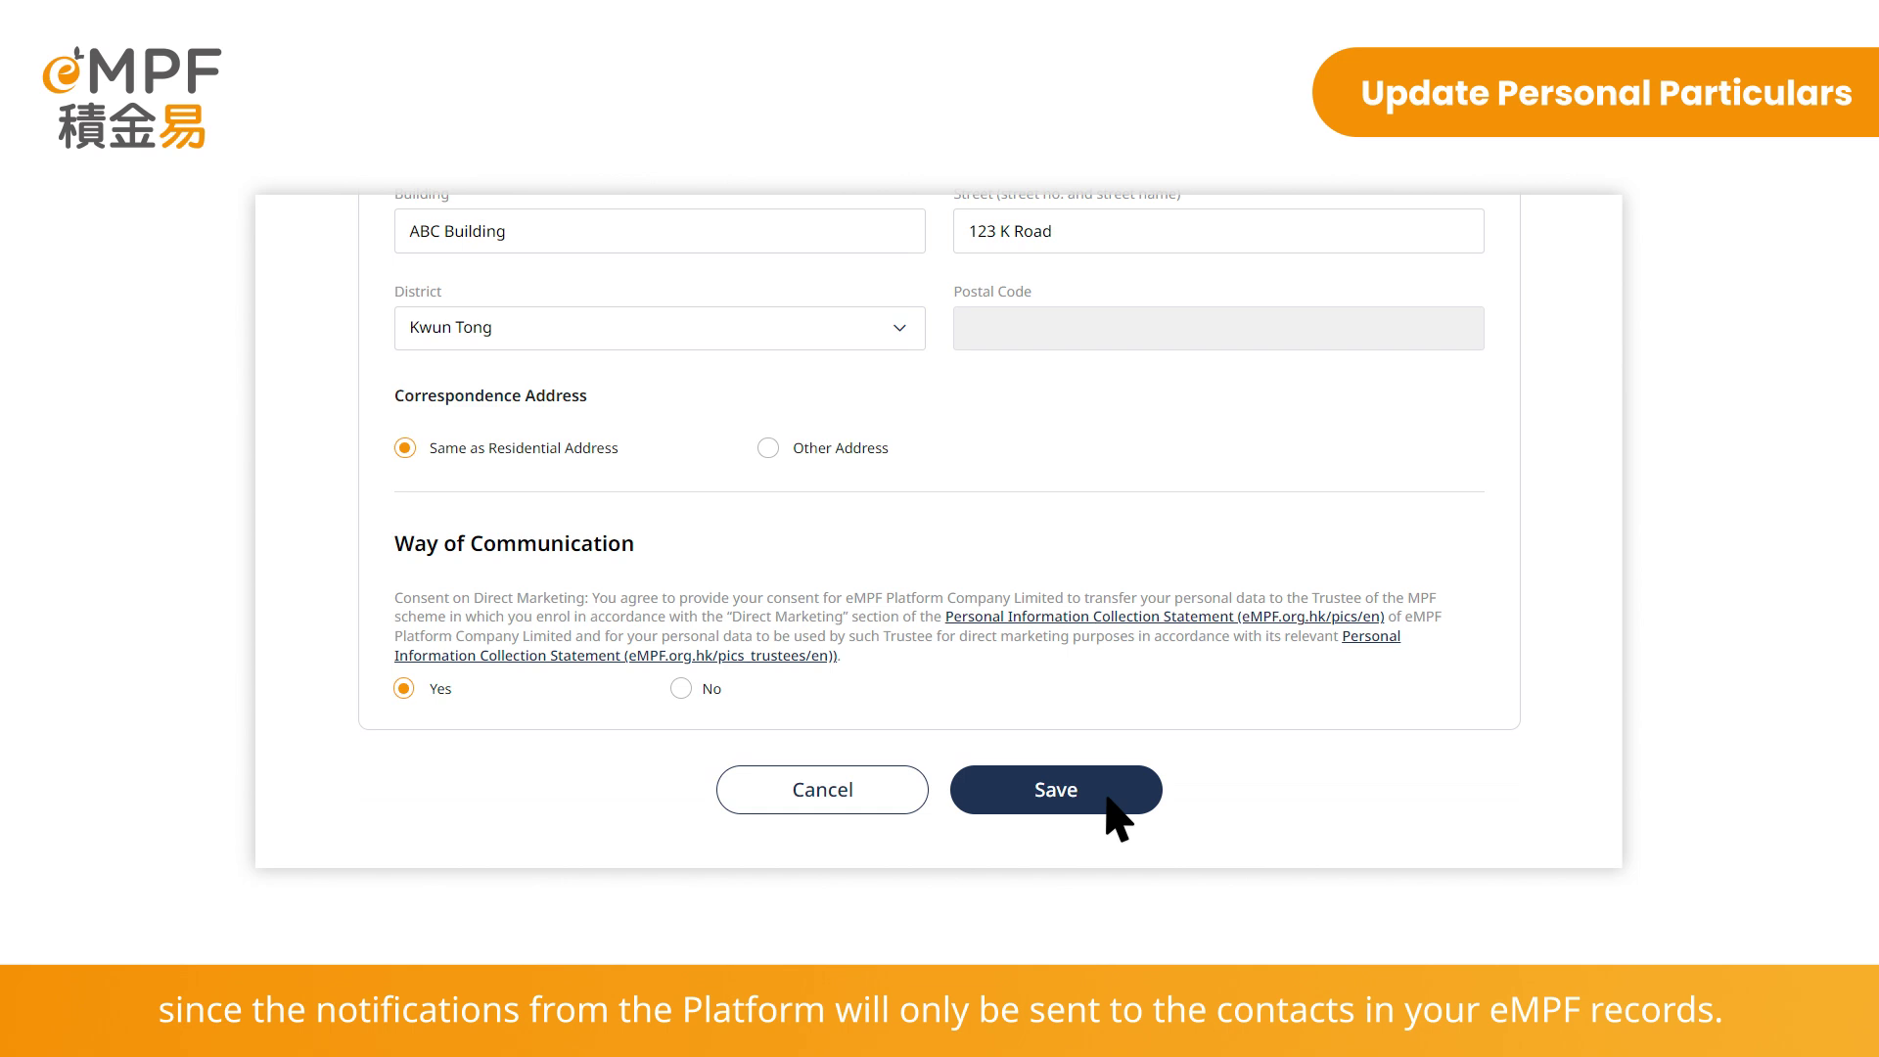
Save the MPF Scheme A contact changes and submit them from the Confirmation page
{"action": "left_click", "coordinate": [1107, 797]}
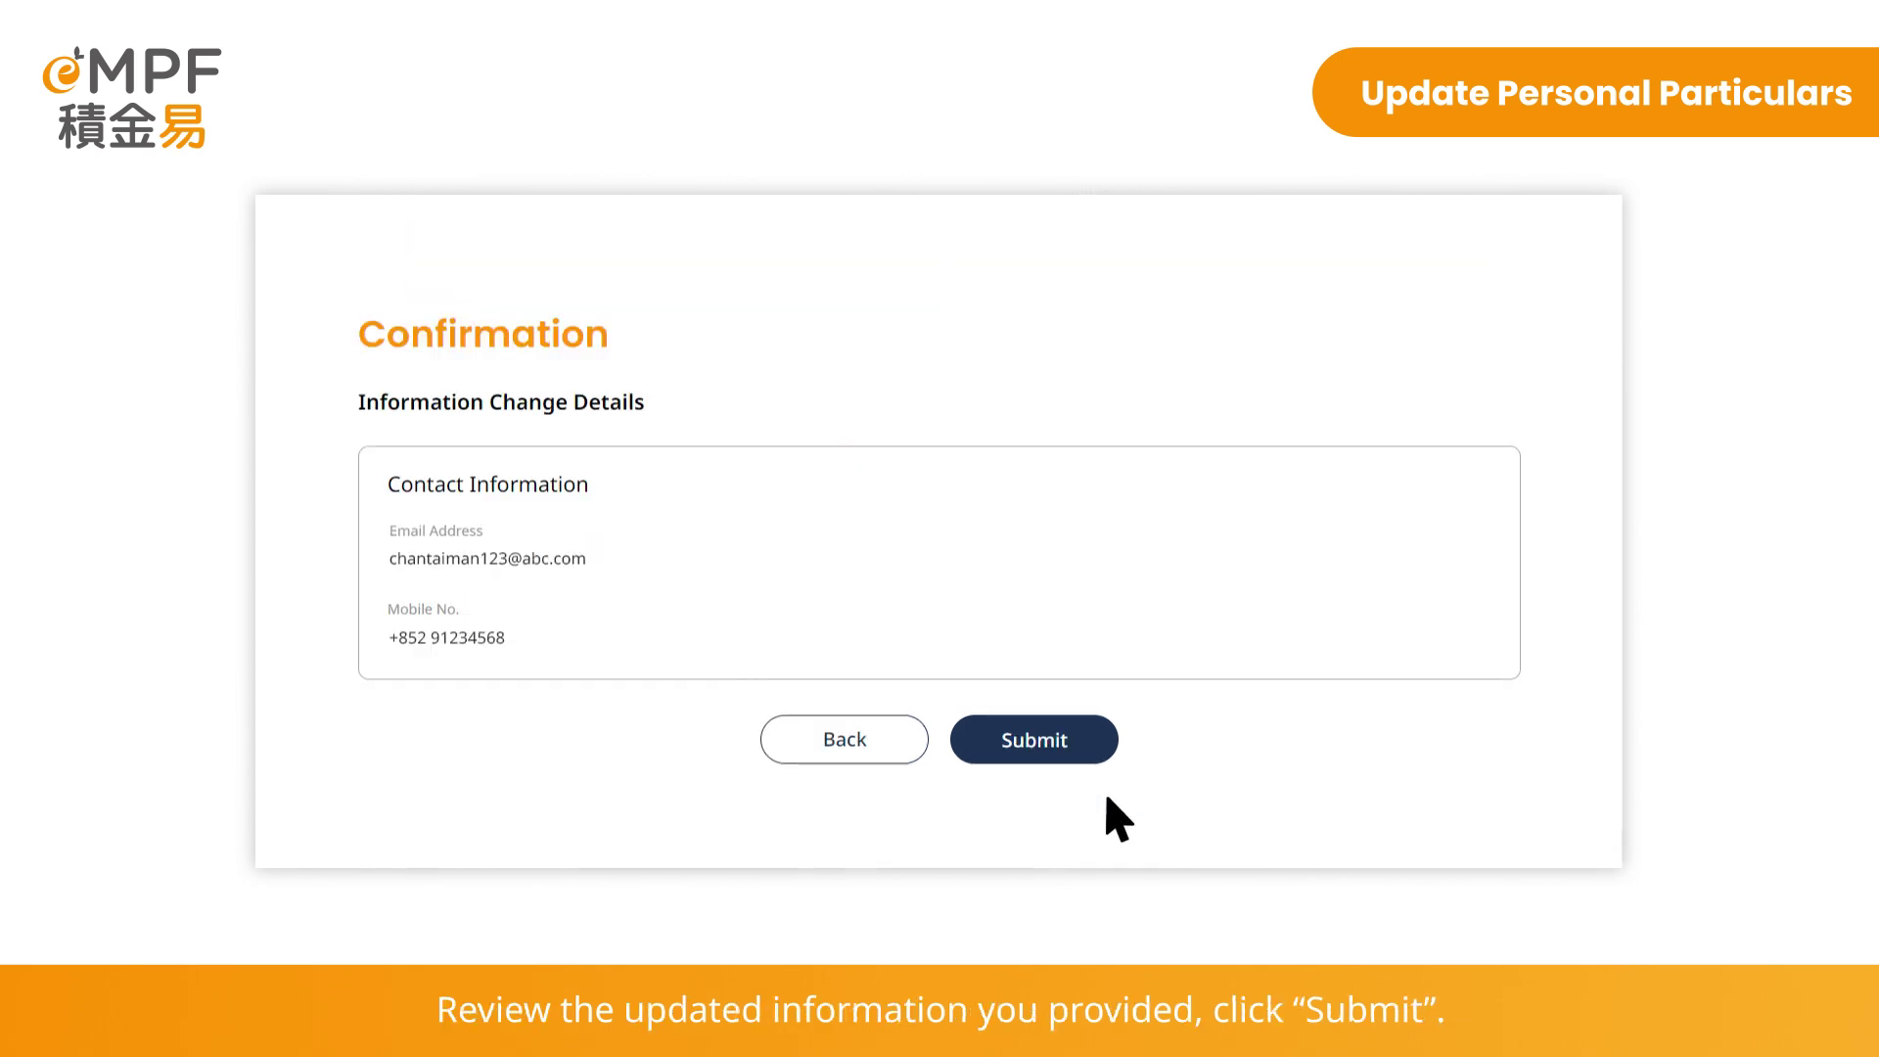
{"action": "left_click", "coordinate": [1076, 736]}
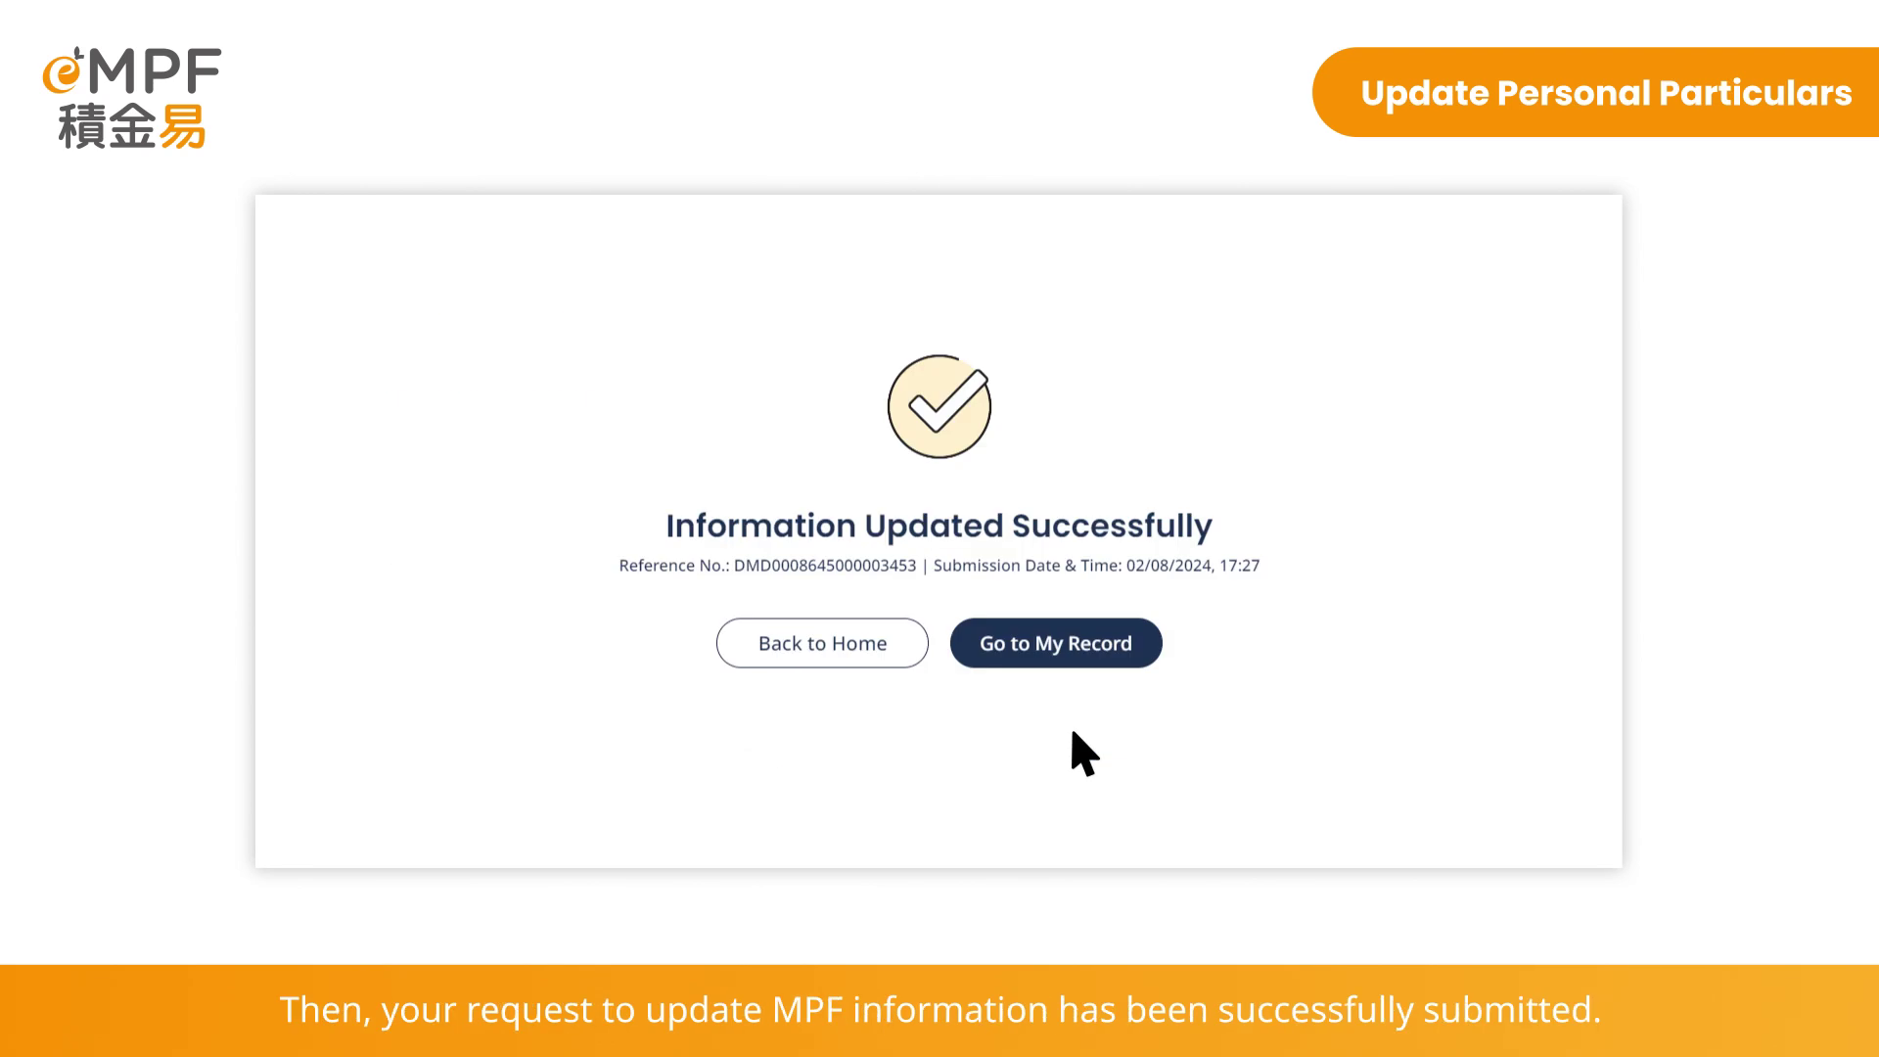